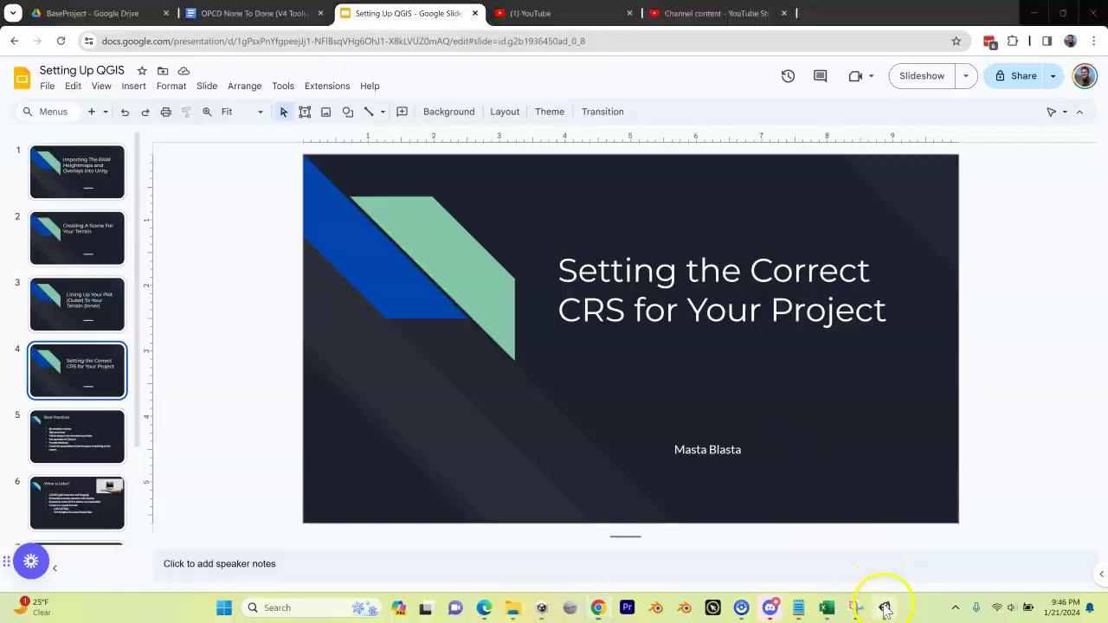
Step: Switch to Unity and tilt the Scene view down onto the satellite-textured terrain
left_click(883, 607)
right_click_drag(348, 206, 321, 247)
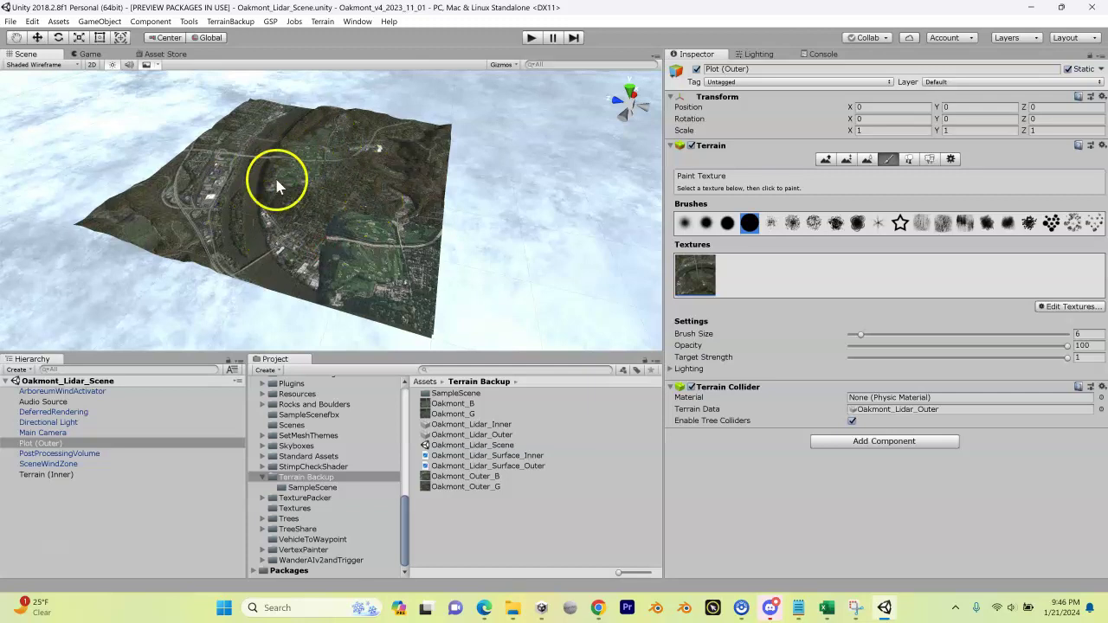
left_click(94, 441)
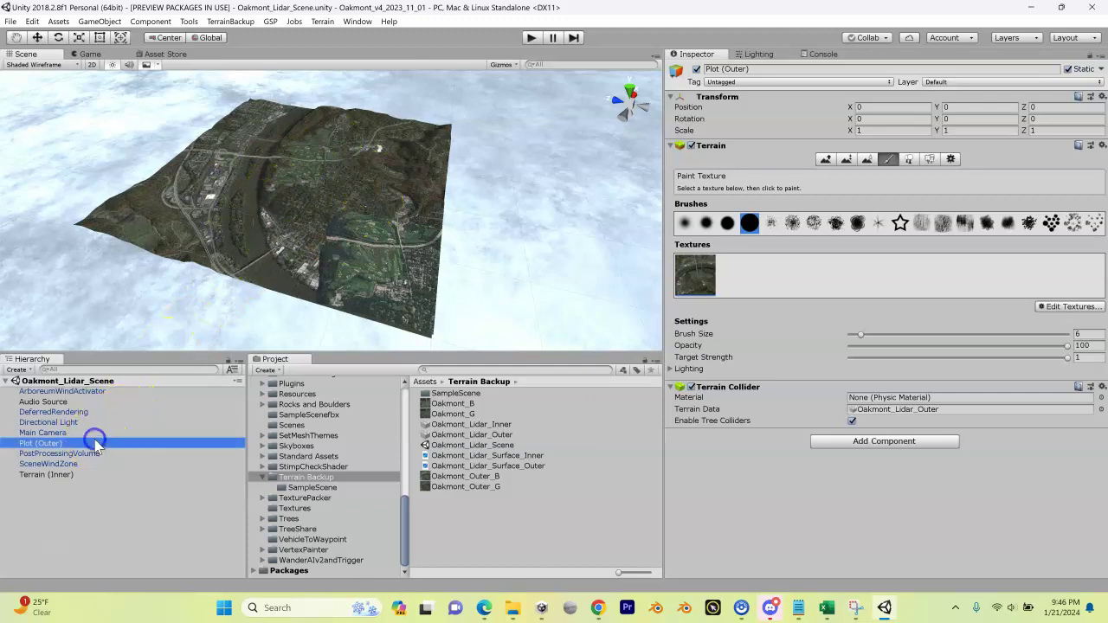
left_click(696, 69)
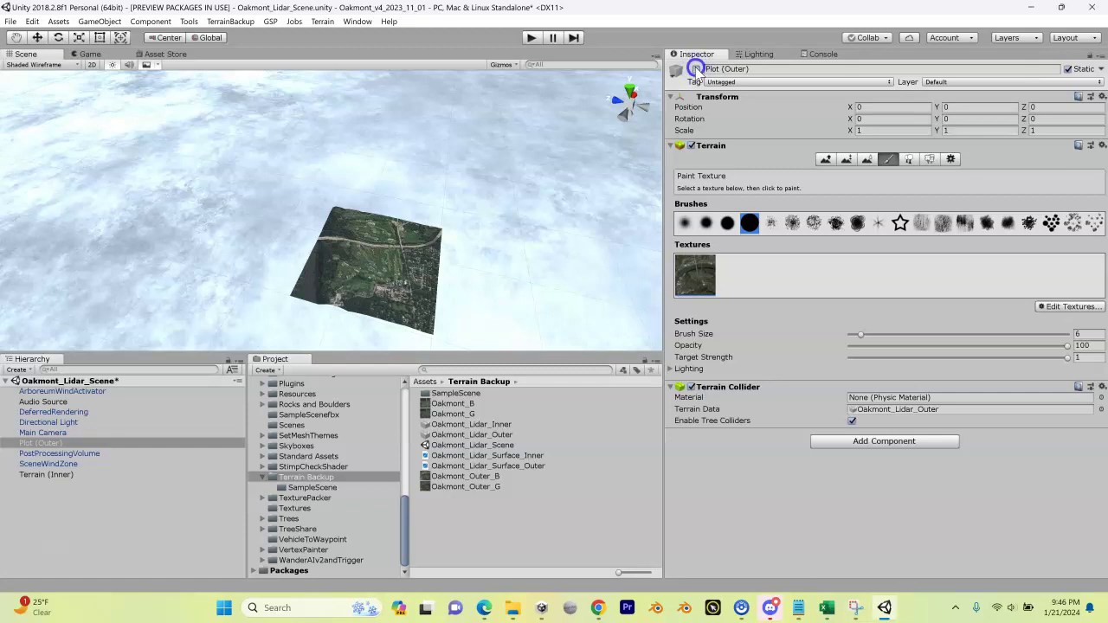
left_click(697, 69)
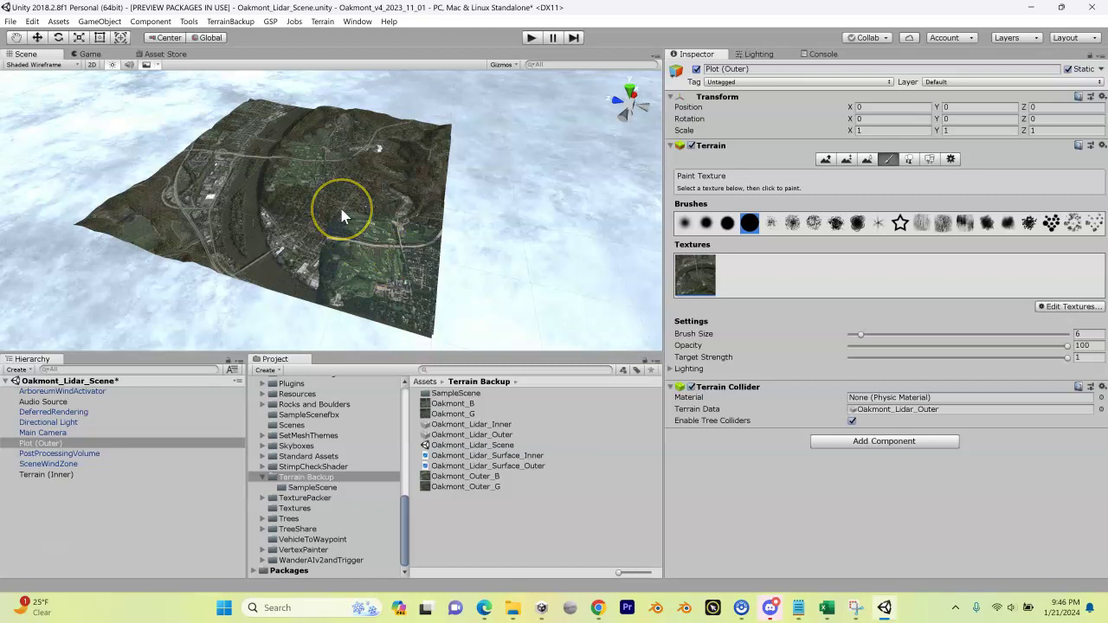
Step: Turn off Selection Outline in the Scene Gizmos options and orbit around the terrain
left_click(326, 160)
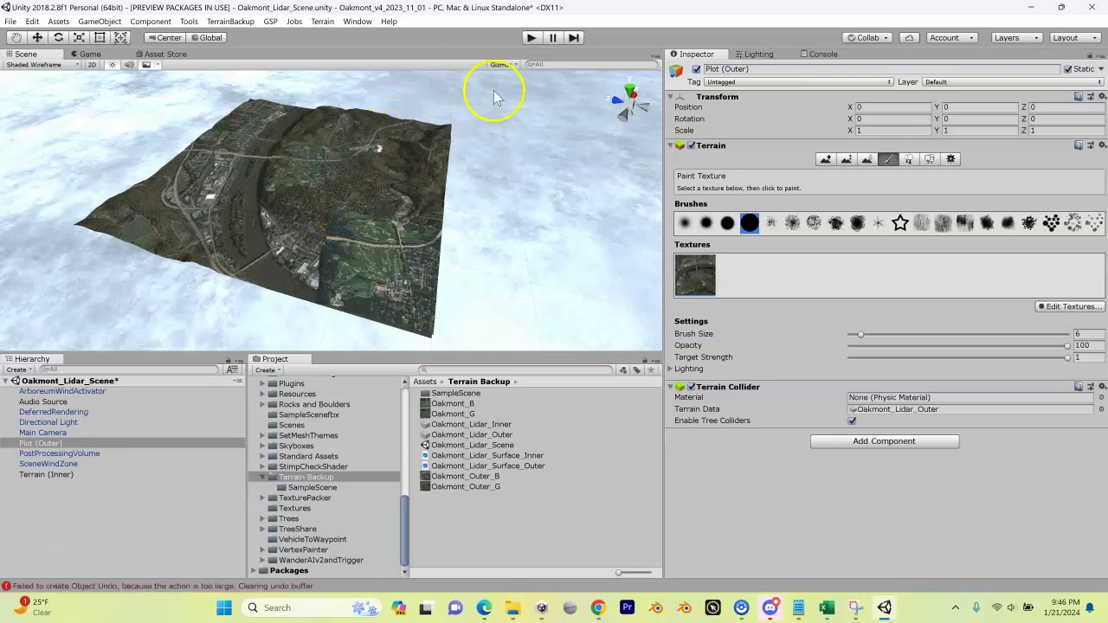
left_click(322, 156)
left_click(514, 66)
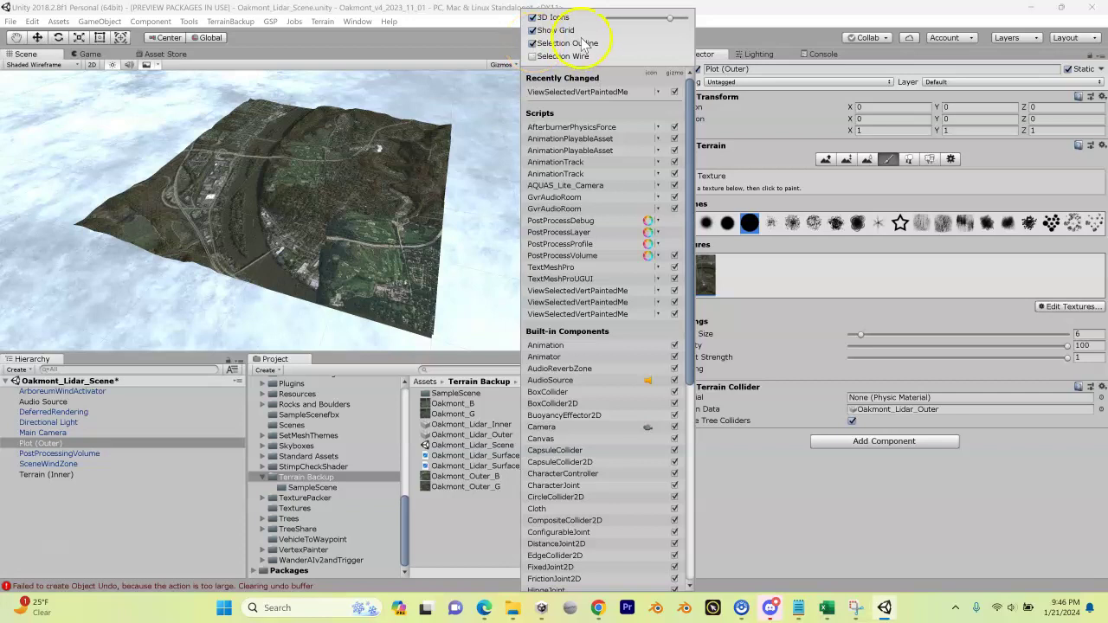
left_click(531, 43)
left_click(417, 152)
right_click_drag(309, 168, 355, 201)
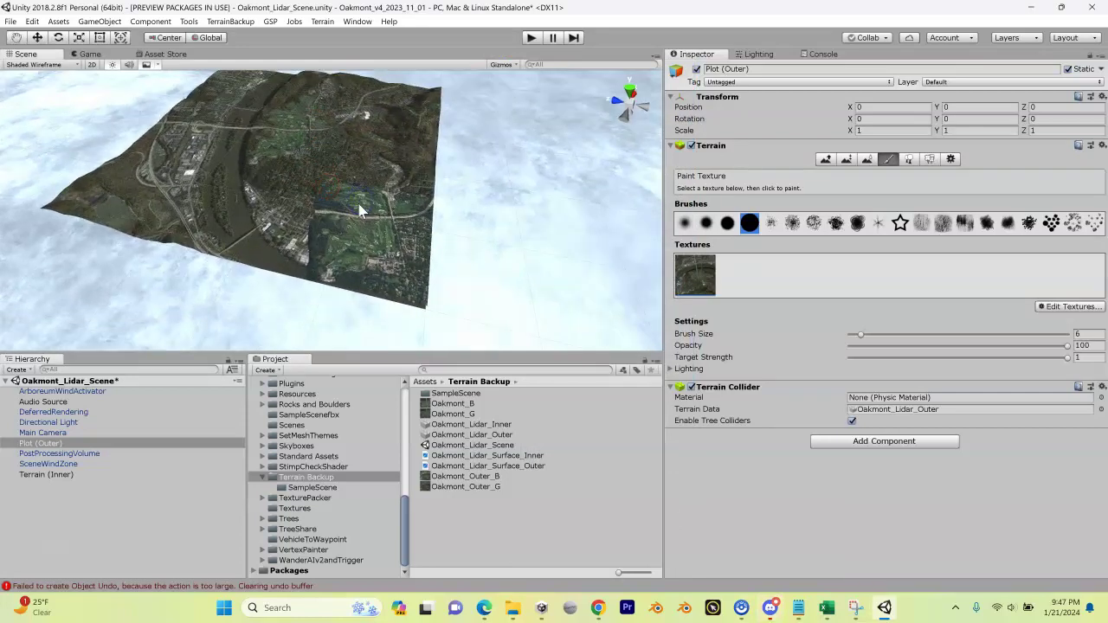
Step: Select Terrain (Inner), then Plot (Outer), to compare their textures
left_click(36, 474)
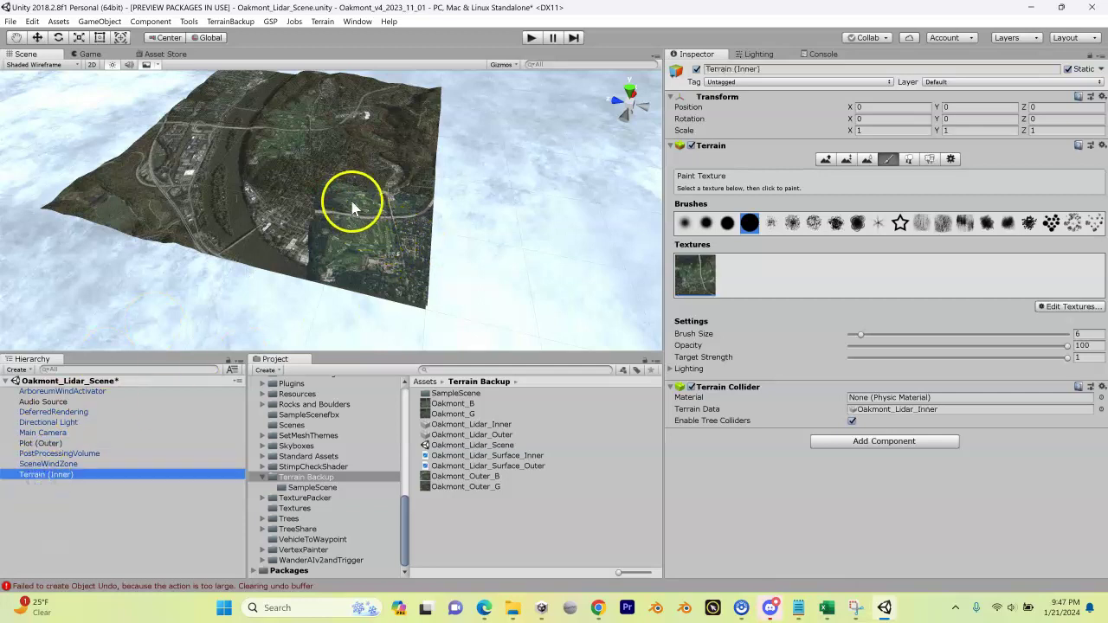
left_click(267, 134)
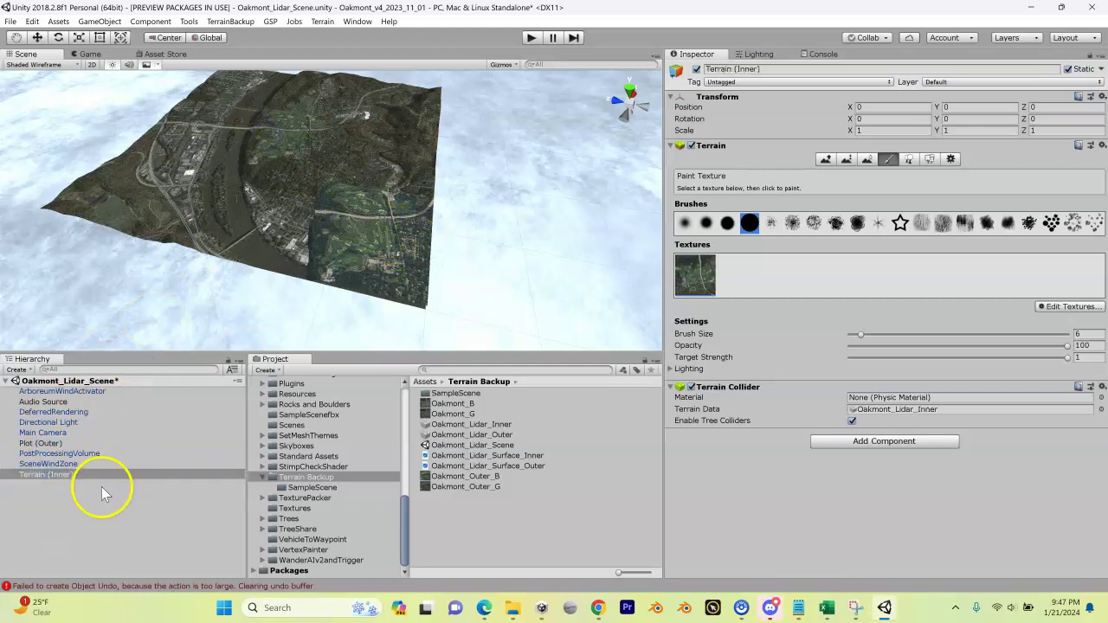
left_click(55, 444)
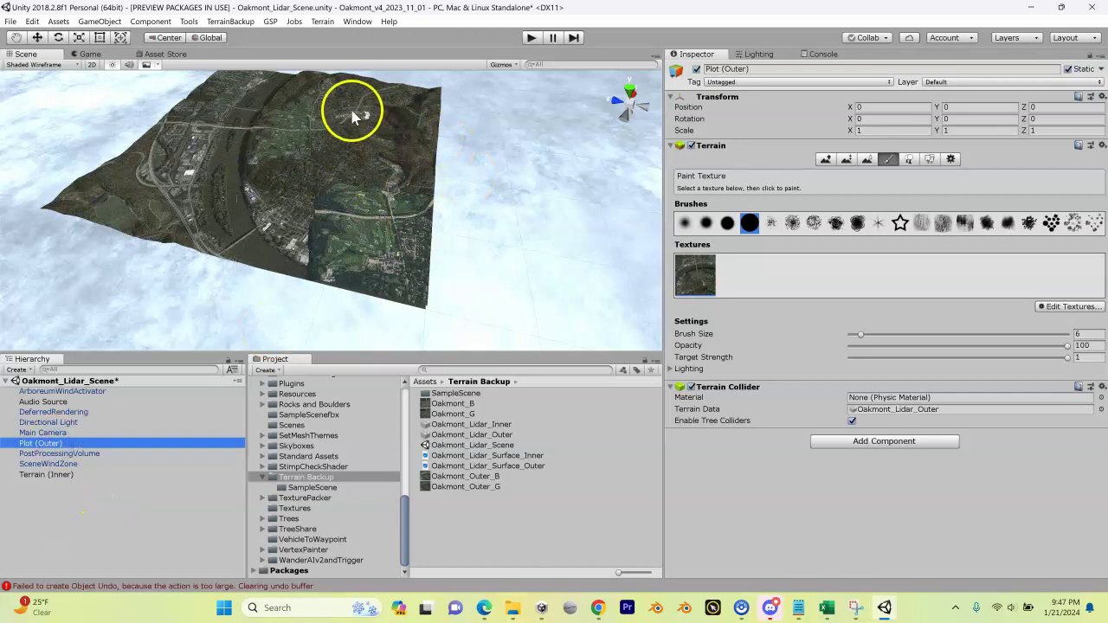
Step: Bring up Oakmont_MaxMin.xlsx and move it down so Unity's Transform values stay visible
left_click(826, 608)
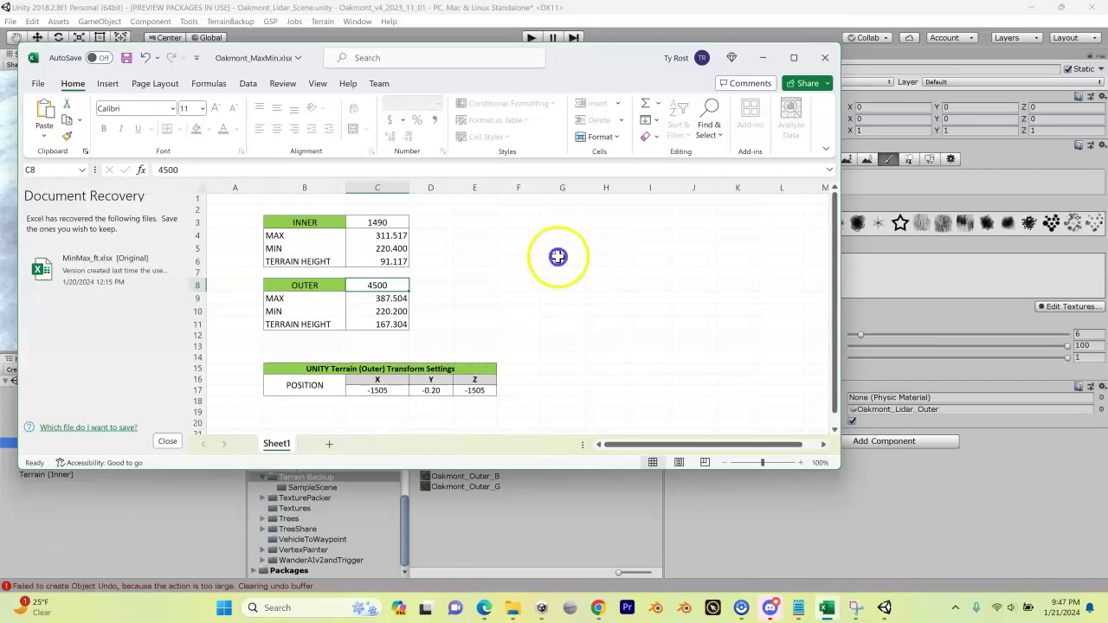
left_click_drag(631, 58, 623, 169)
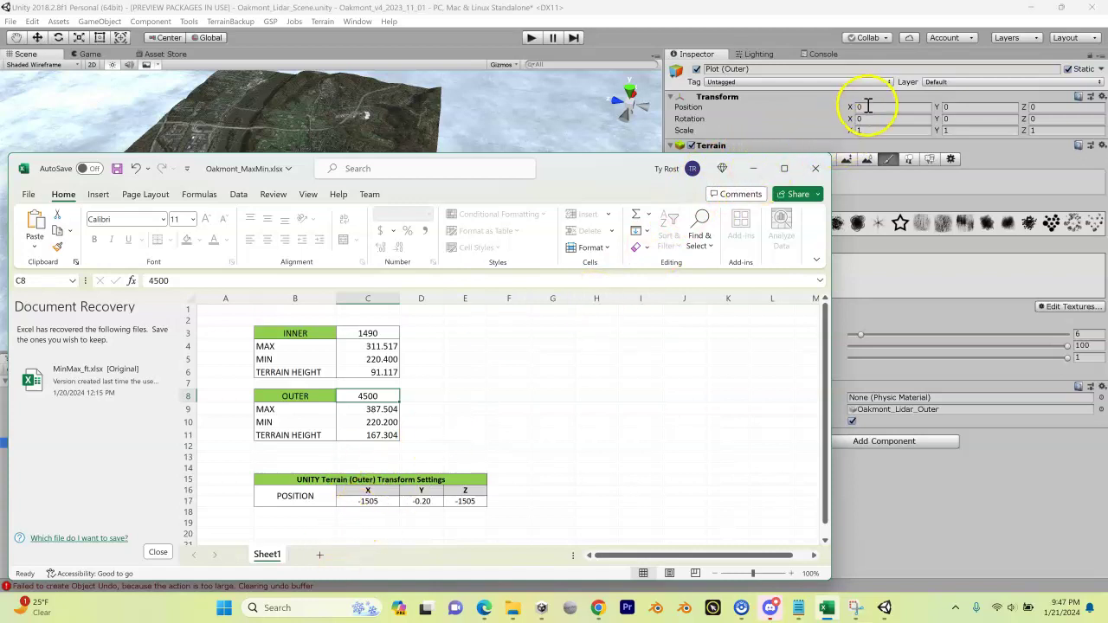
Step: Set Plot (Outer) Transform Position to X -1505, Y -0.2, Z -1505 from the workbook
left_click(841, 109)
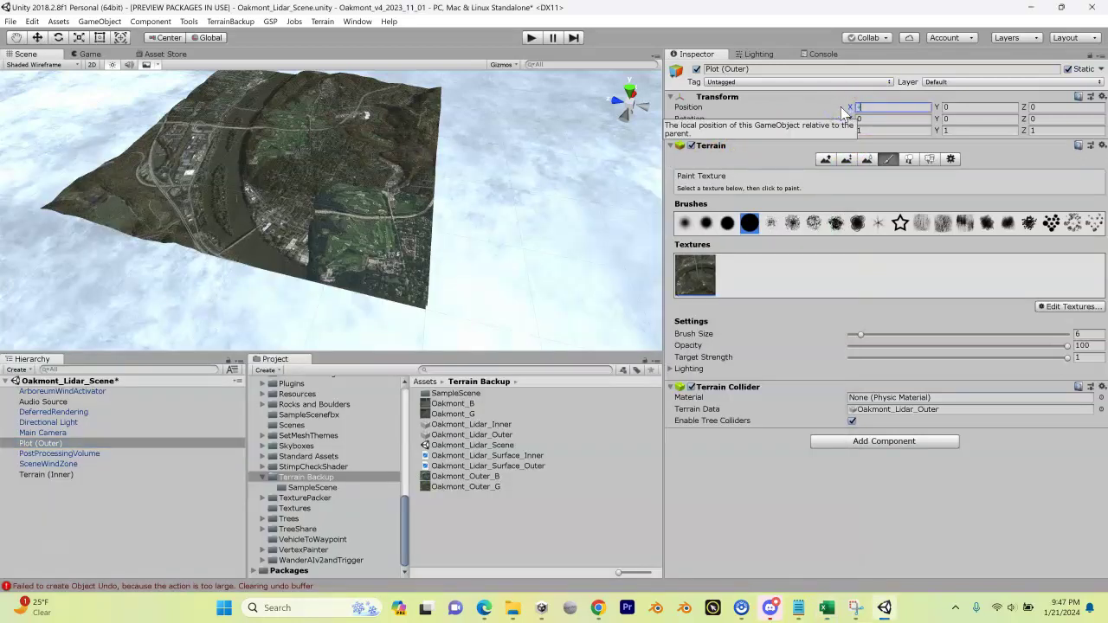
type("-1505")
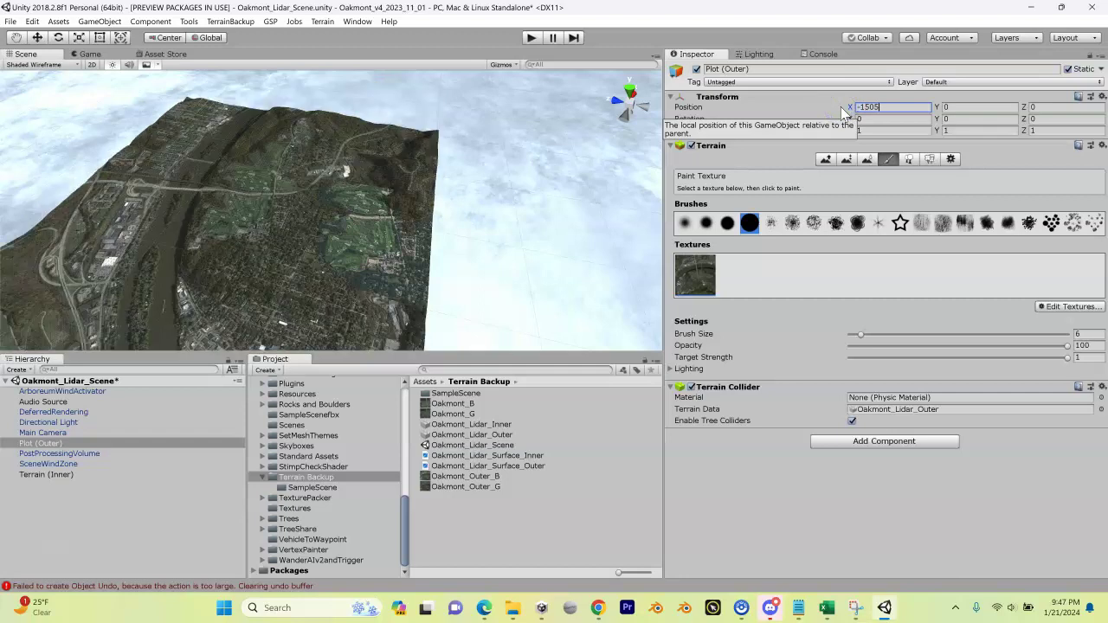
left_click_drag(397, 156, 330, 198)
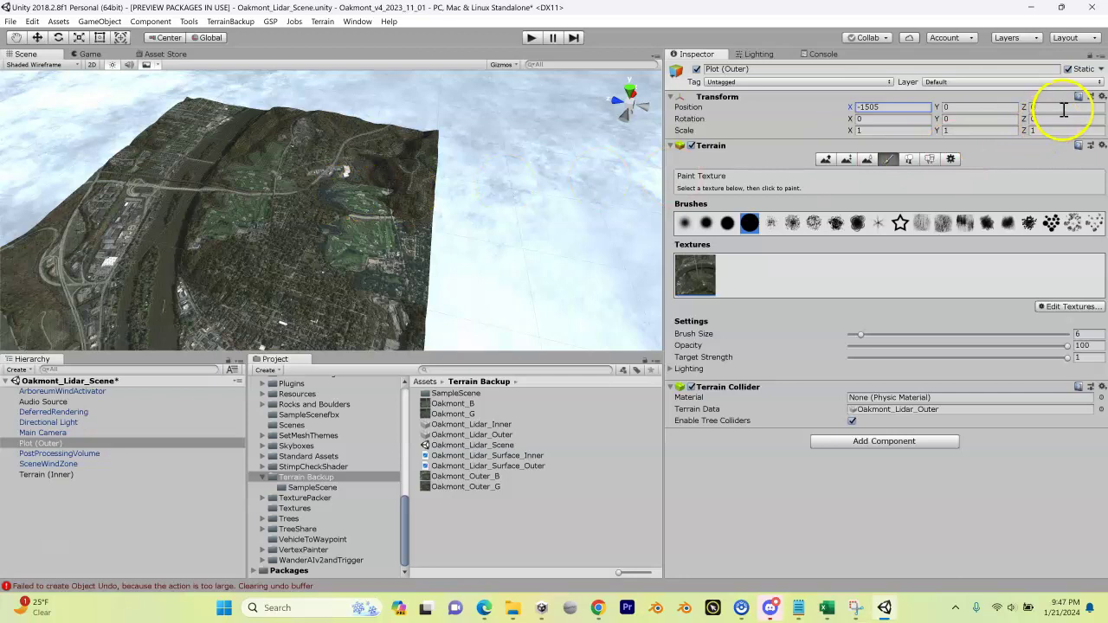
left_click(1032, 105)
type("-1505")
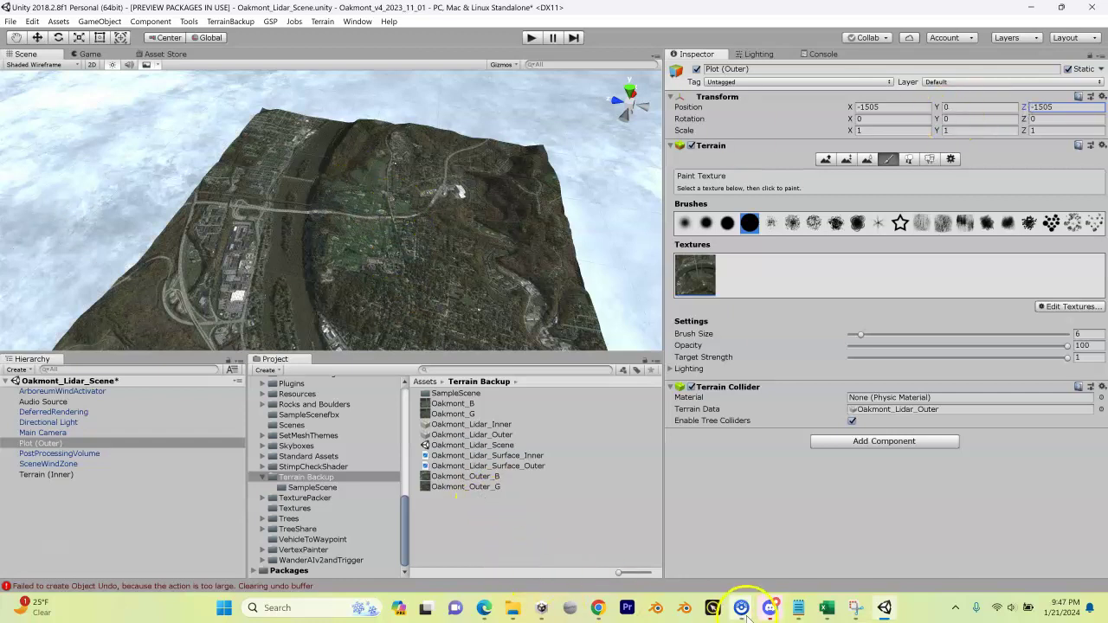
left_click(826, 608)
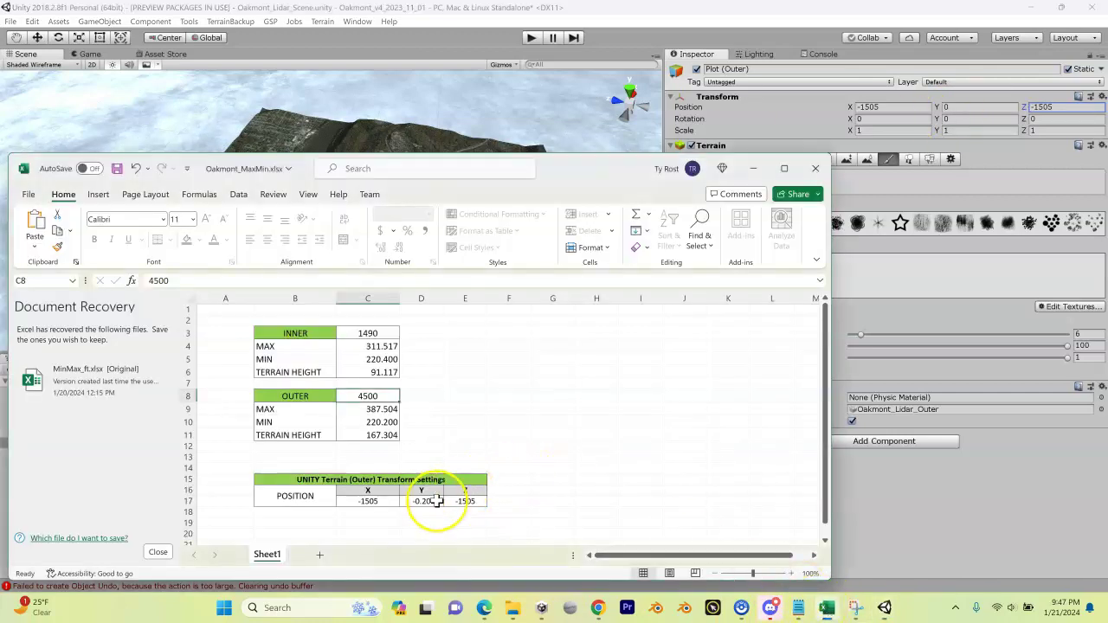
left_click(939, 107)
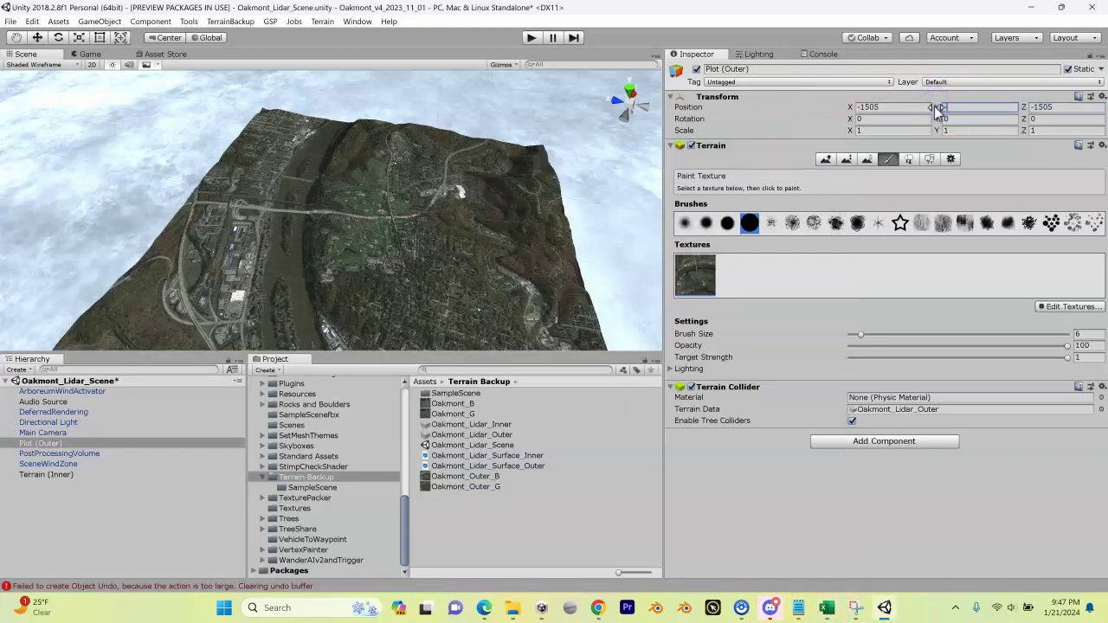
left_click(774, 101)
Step: Toggle Terrain (Inner)'s active checkbox repeatedly to compare against the outer terrain, ending enabled
left_click(47, 471)
left_click(696, 69)
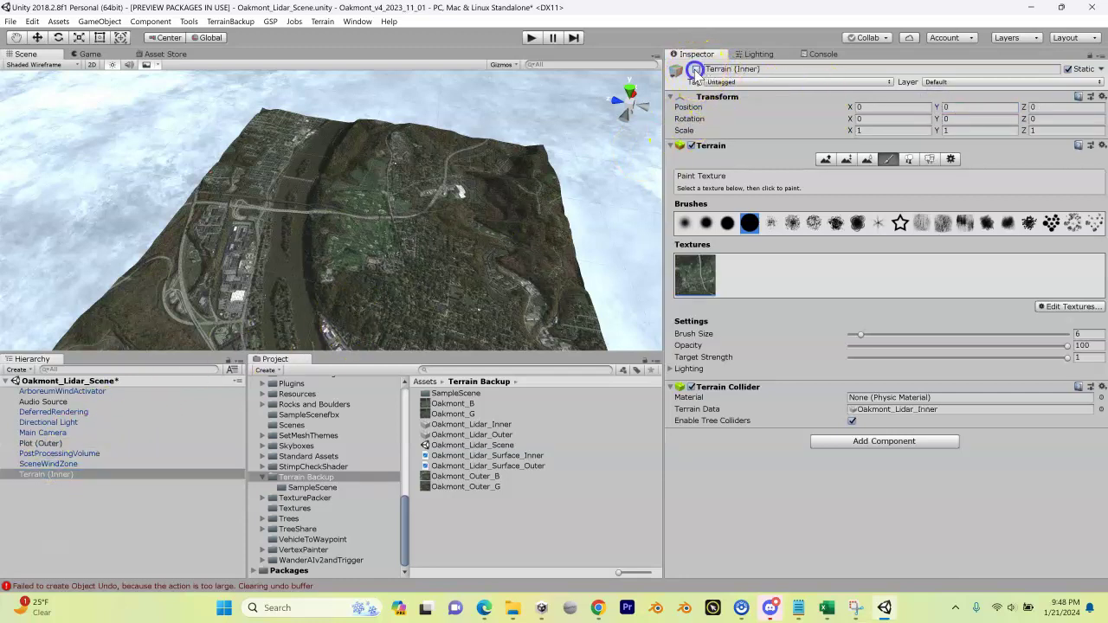
left_click(696, 70)
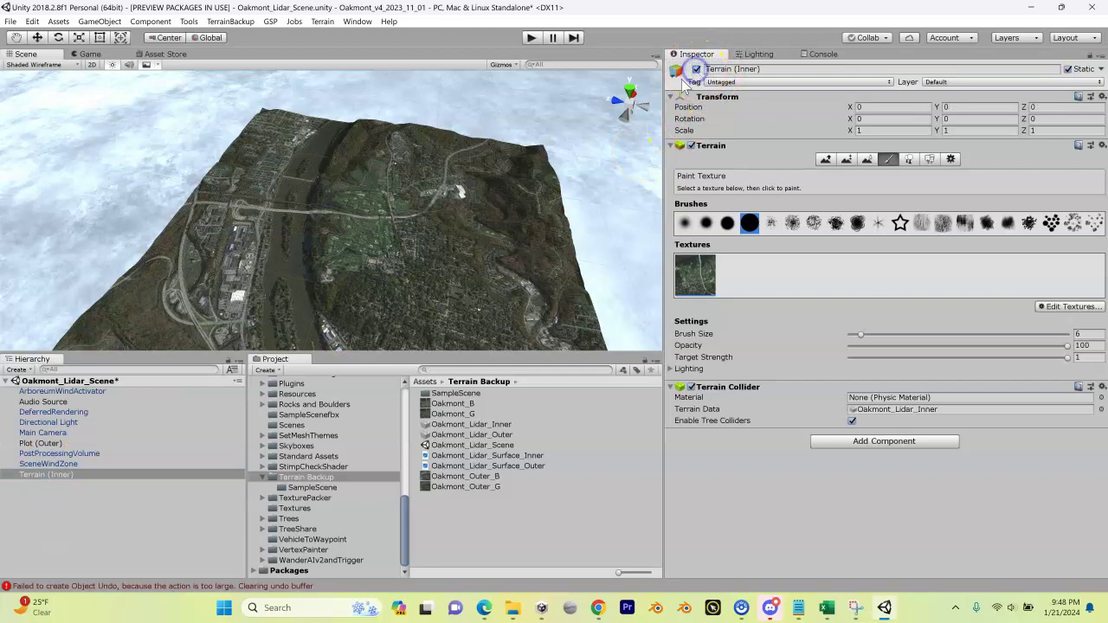
left_click_drag(346, 197, 403, 218, "alt")
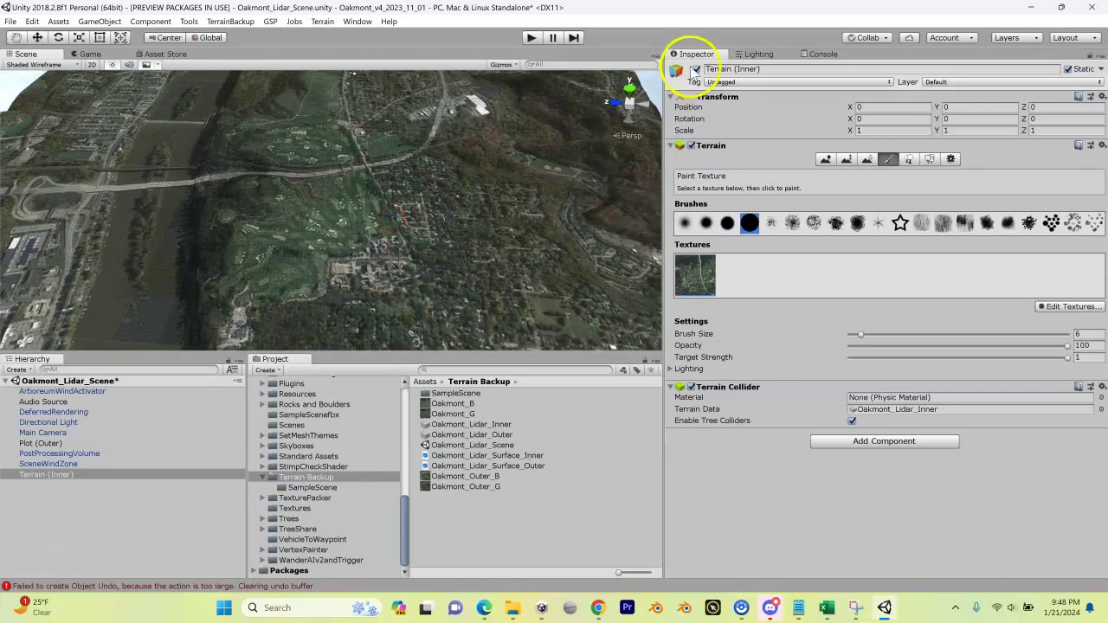
left_click(696, 69)
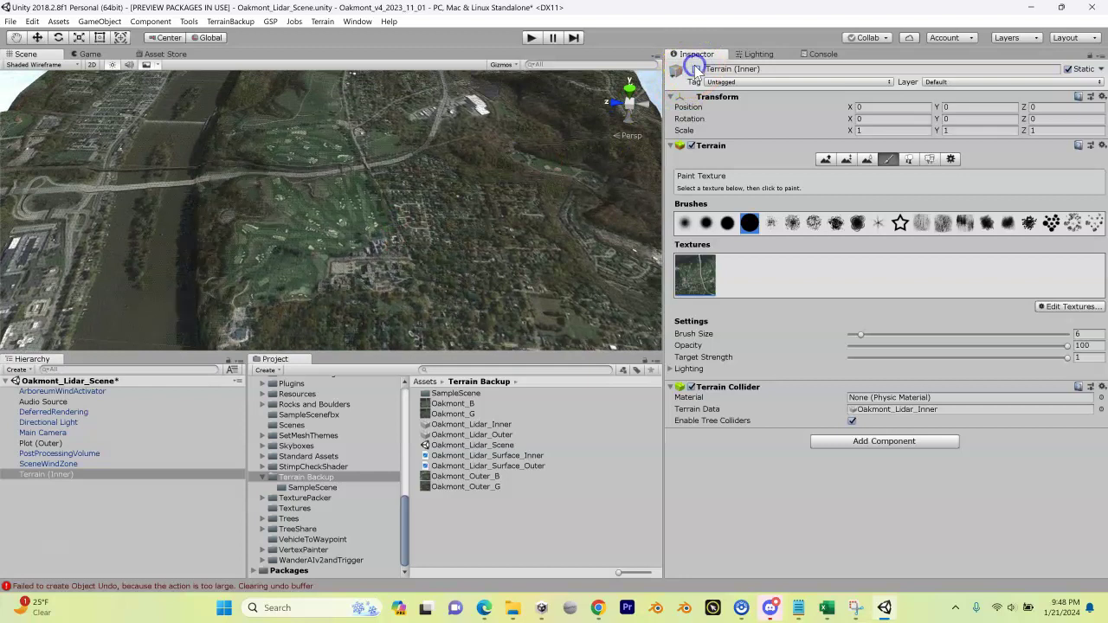
left_click(696, 69)
left_click(696, 69)
left_click(695, 69)
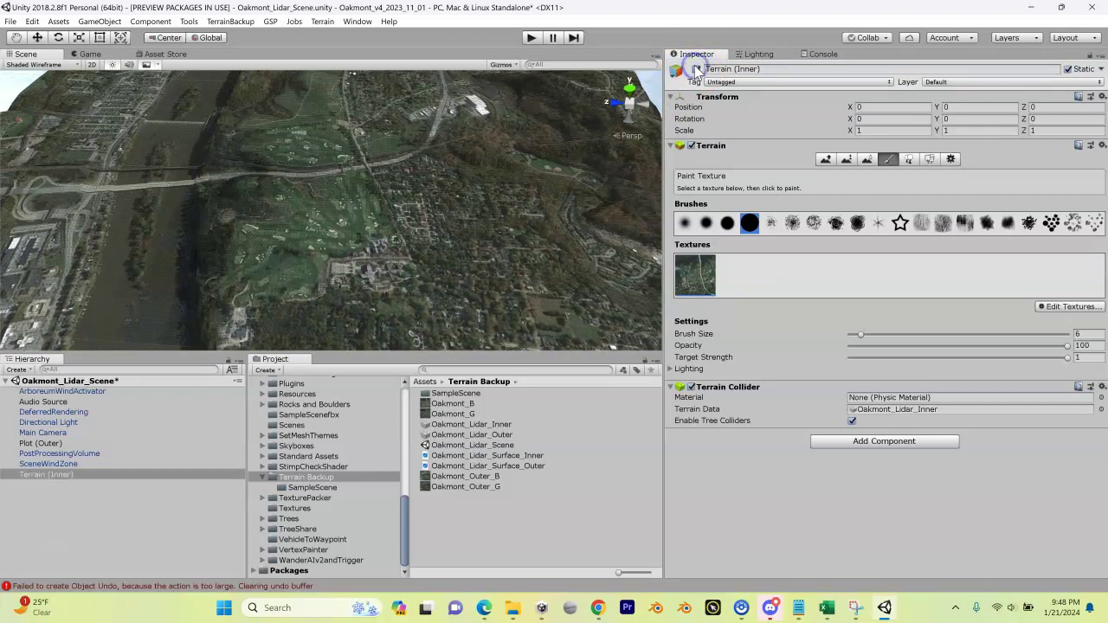
left_click(695, 69)
left_click(696, 69)
left_click(696, 69)
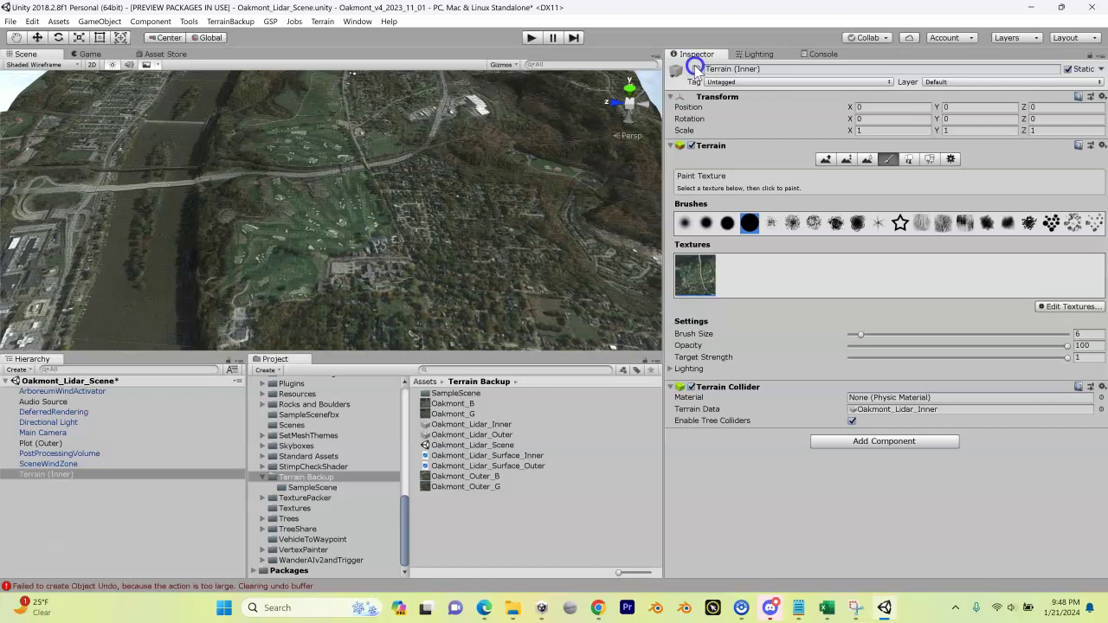
left_click(696, 69)
left_click(696, 69)
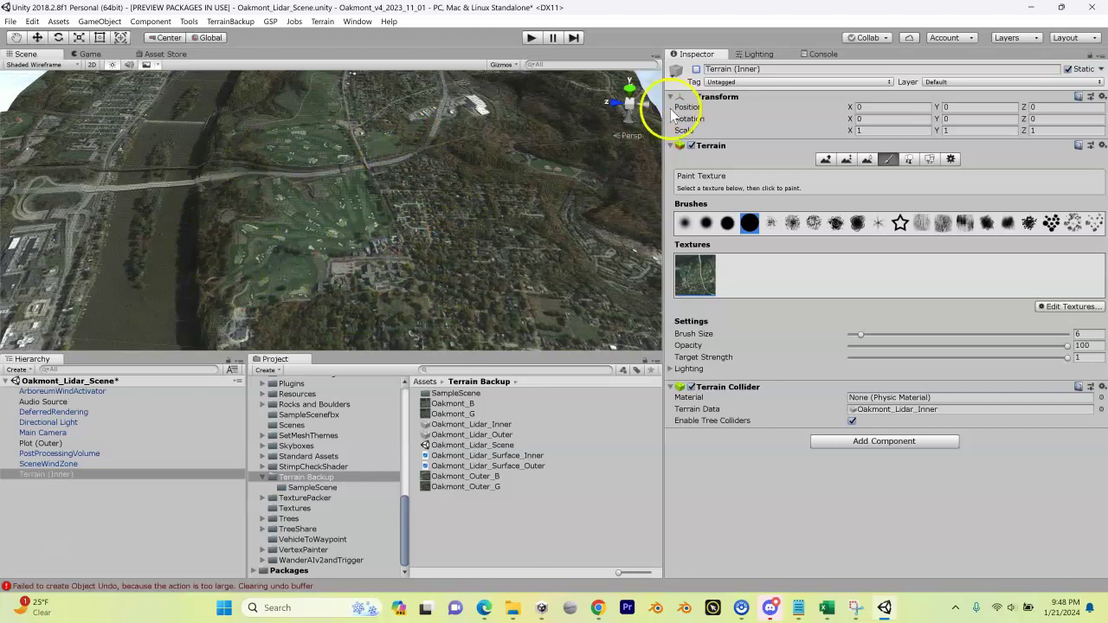
left_click(697, 69)
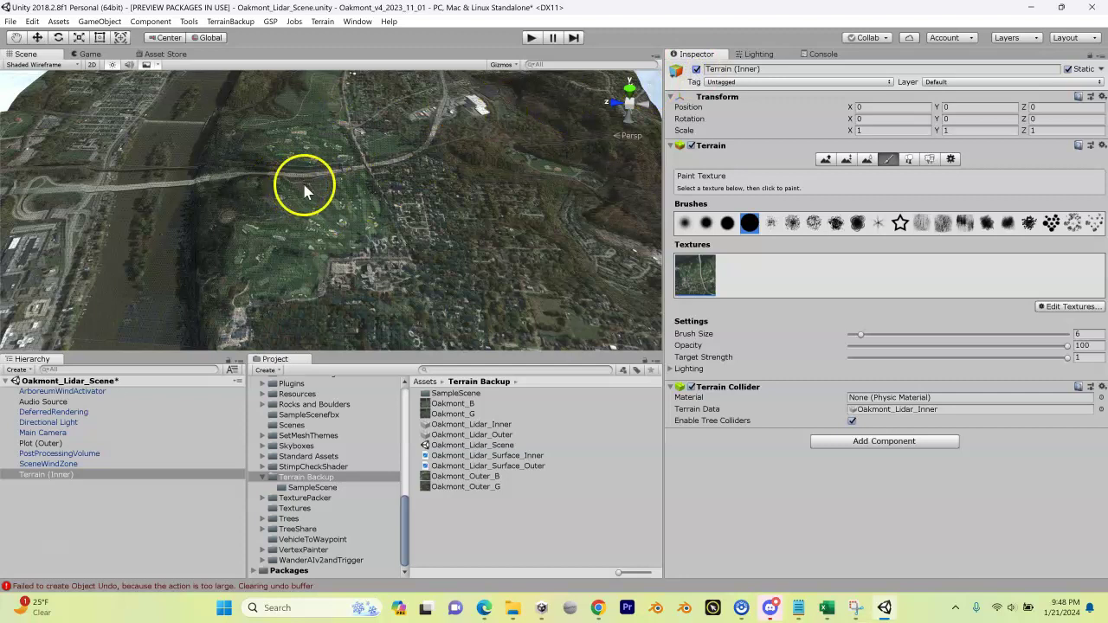
right_click_drag(308, 178, 315, 183)
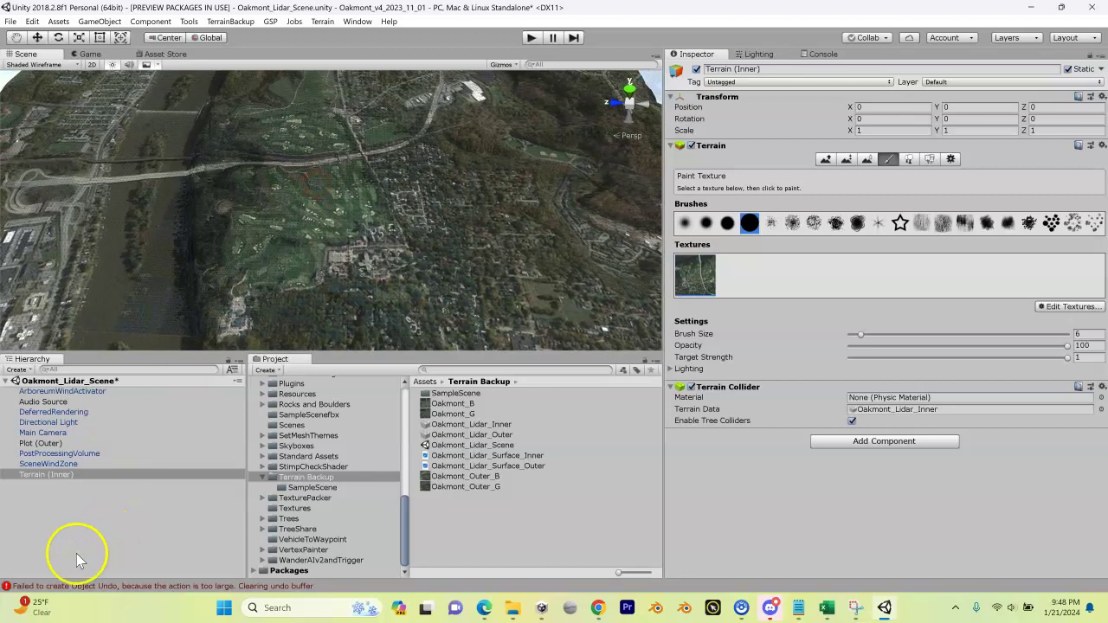
scroll(144, 349, "up", 2)
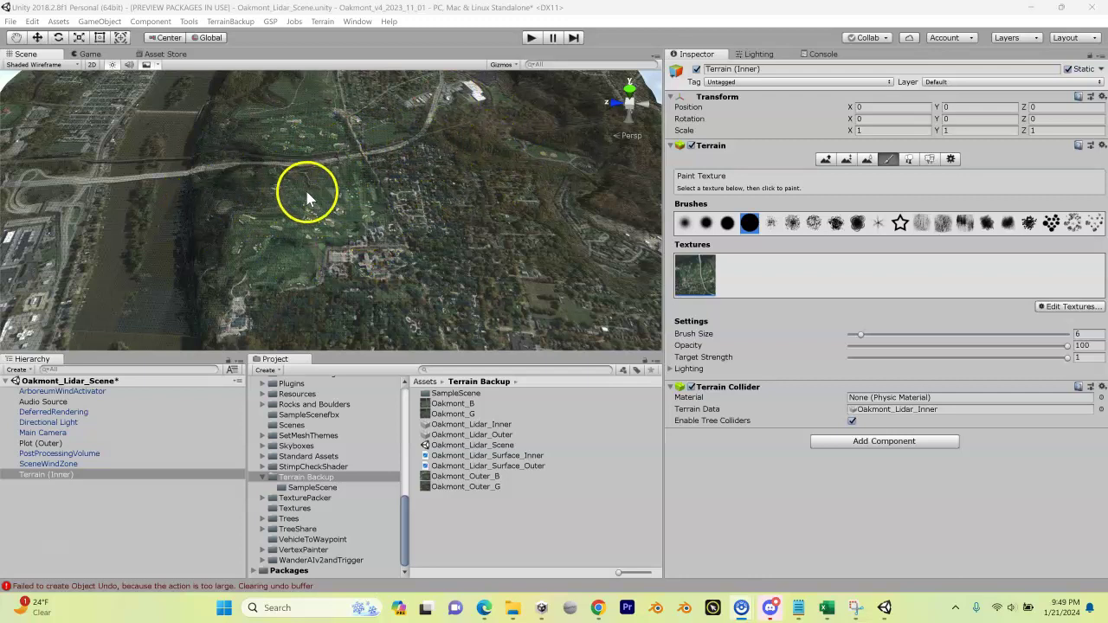
Step: Review Plot (Outer)'s satellite texture settings (4500 by 4500 tiling) and close without changes
left_click(54, 446)
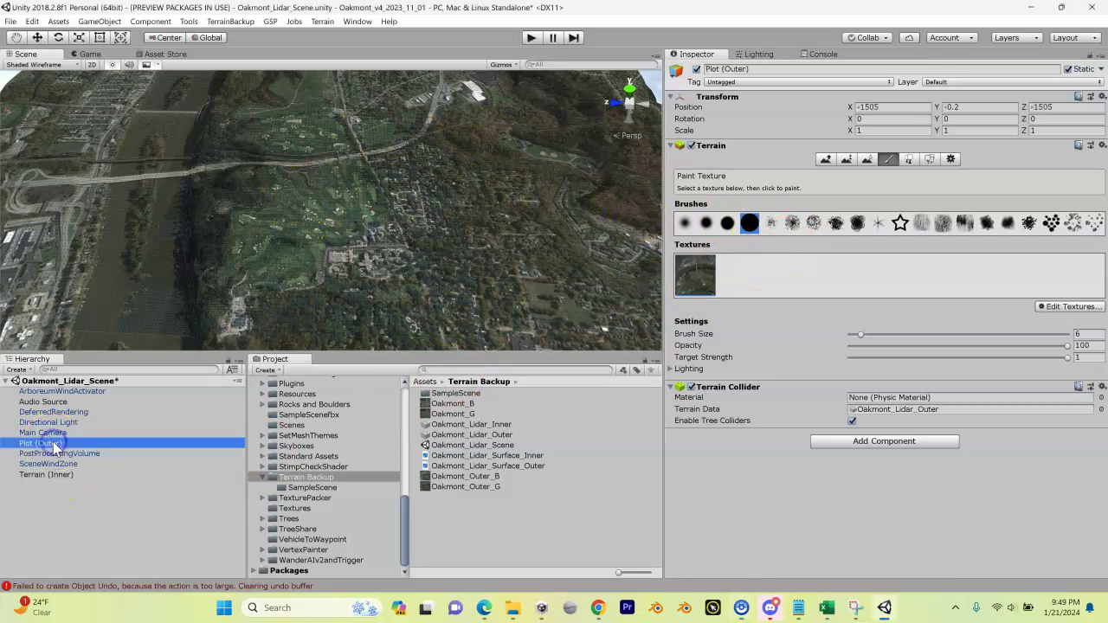
left_click(1065, 309)
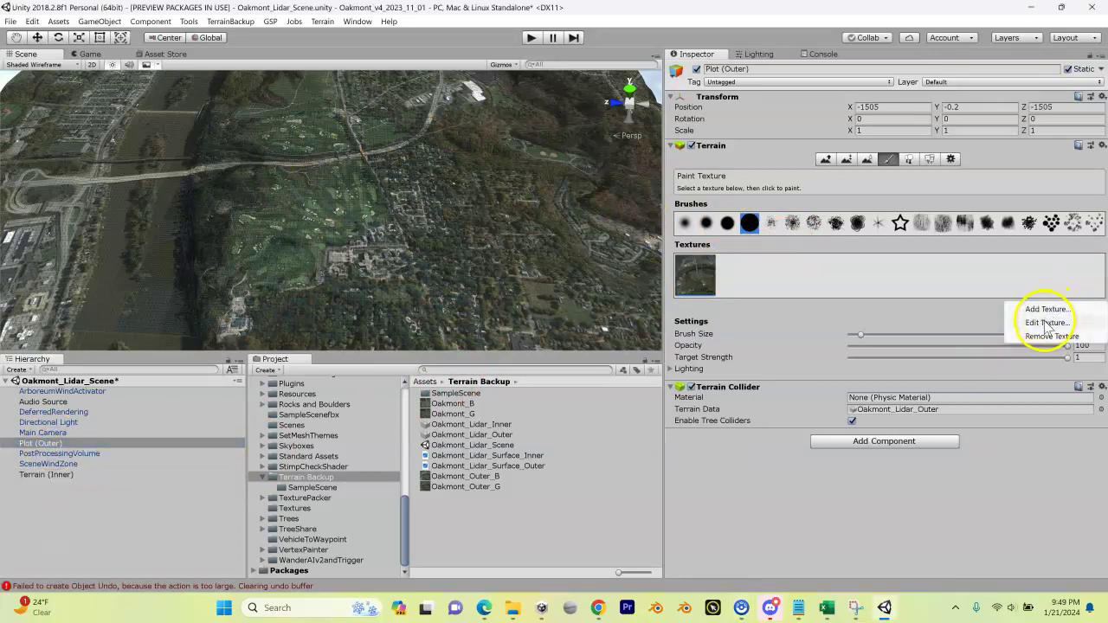
left_click(1046, 323)
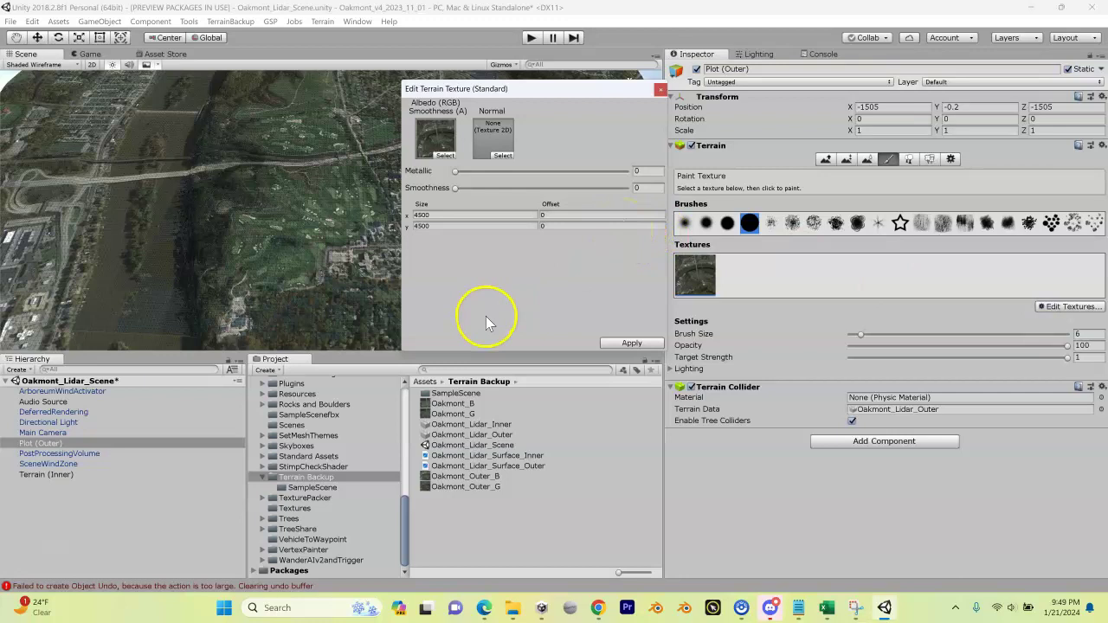
left_click(660, 89)
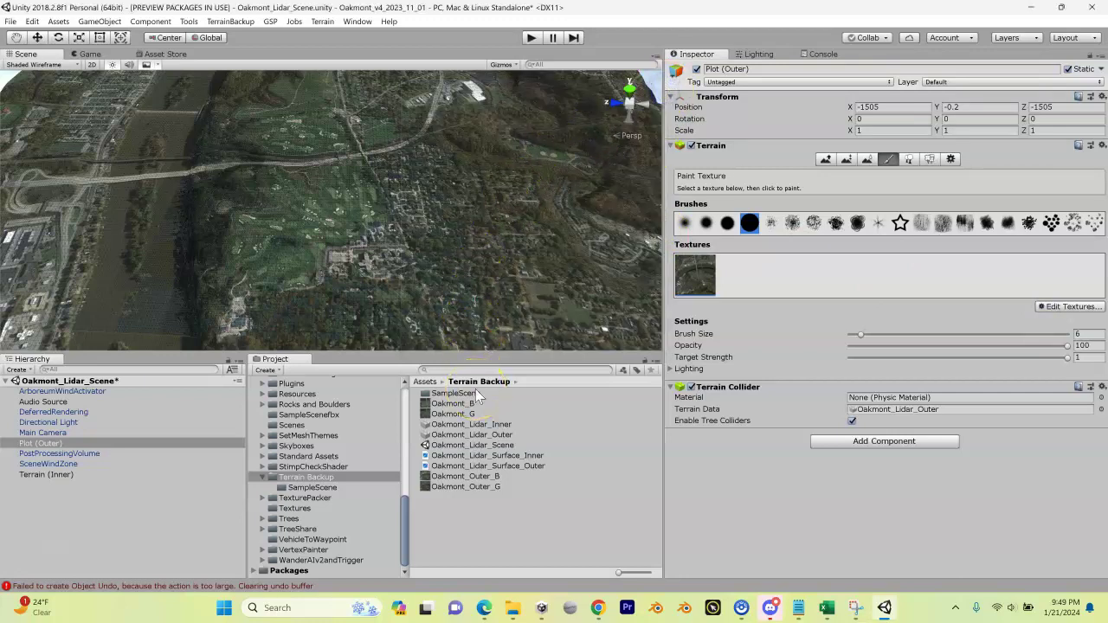
Step: In File Explorer, navigate up and into the Oakmont Lidar > Oakmont folder
left_click(516, 611)
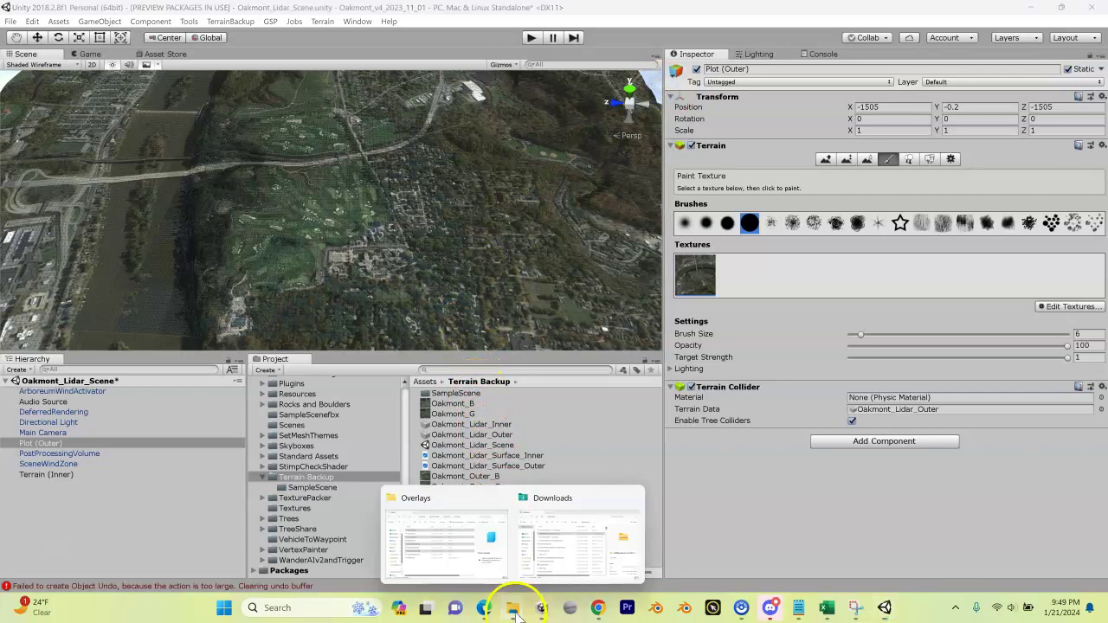
left_click(445, 555)
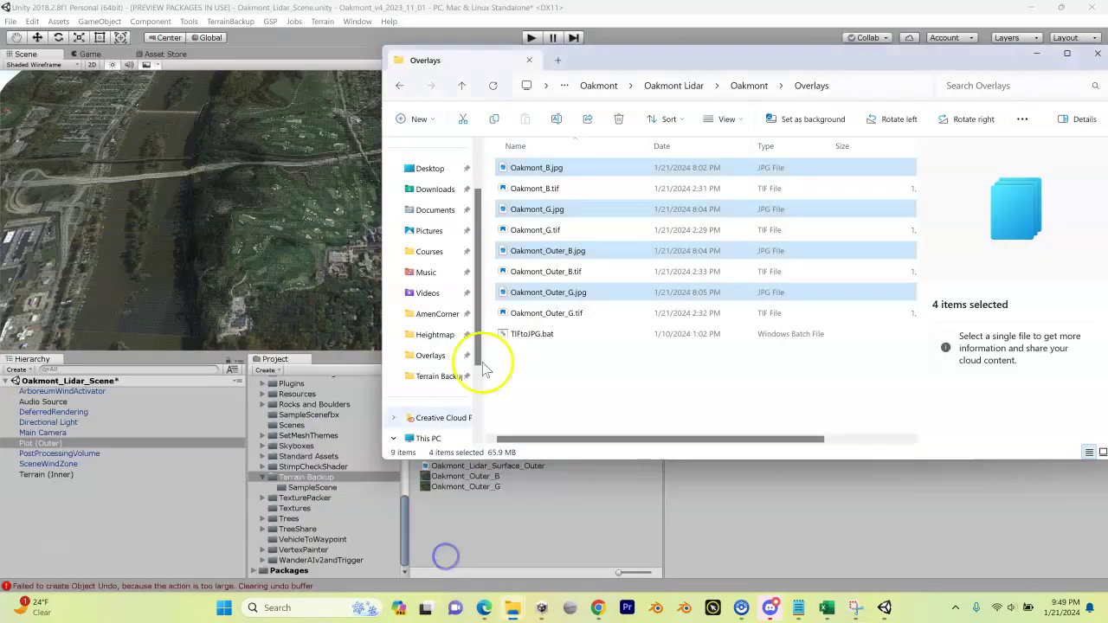
left_click(461, 86)
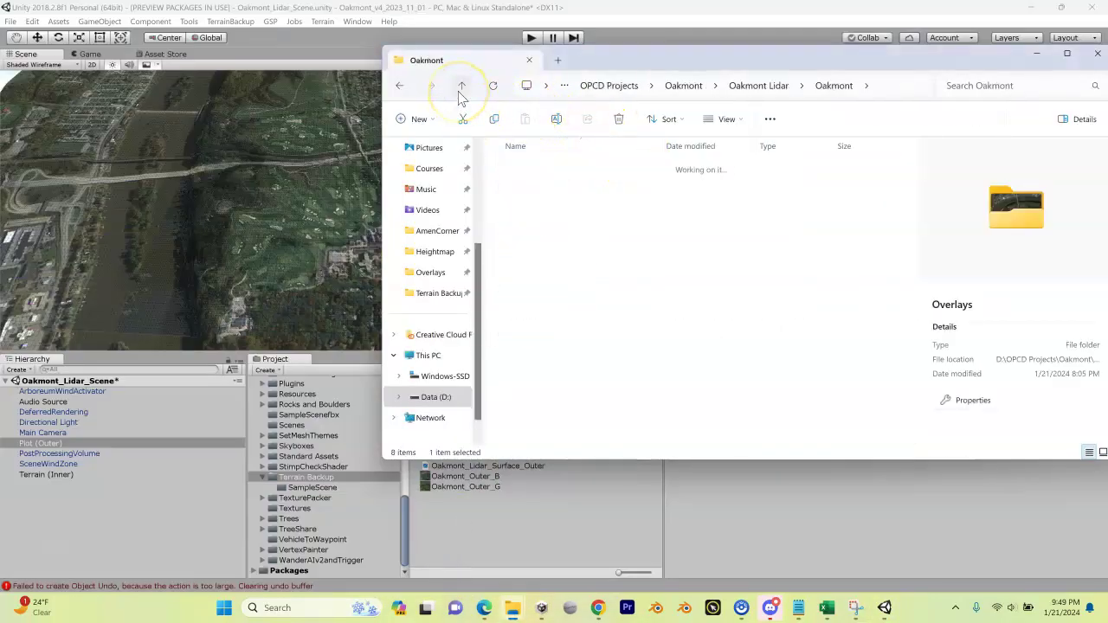
left_click(461, 86)
left_click(462, 86)
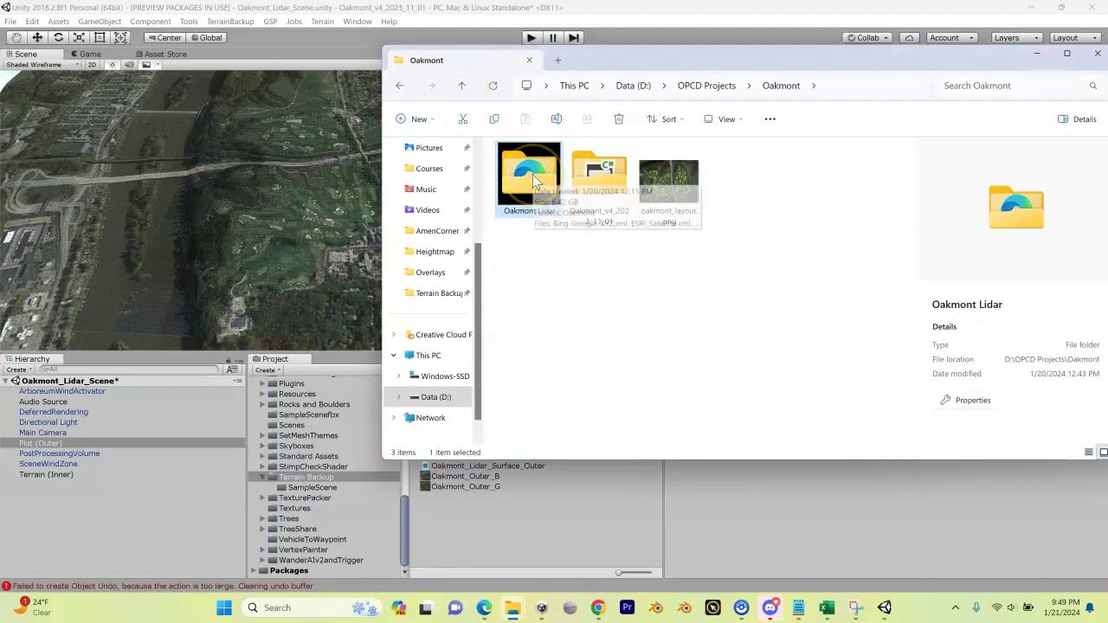
double_click(532, 174)
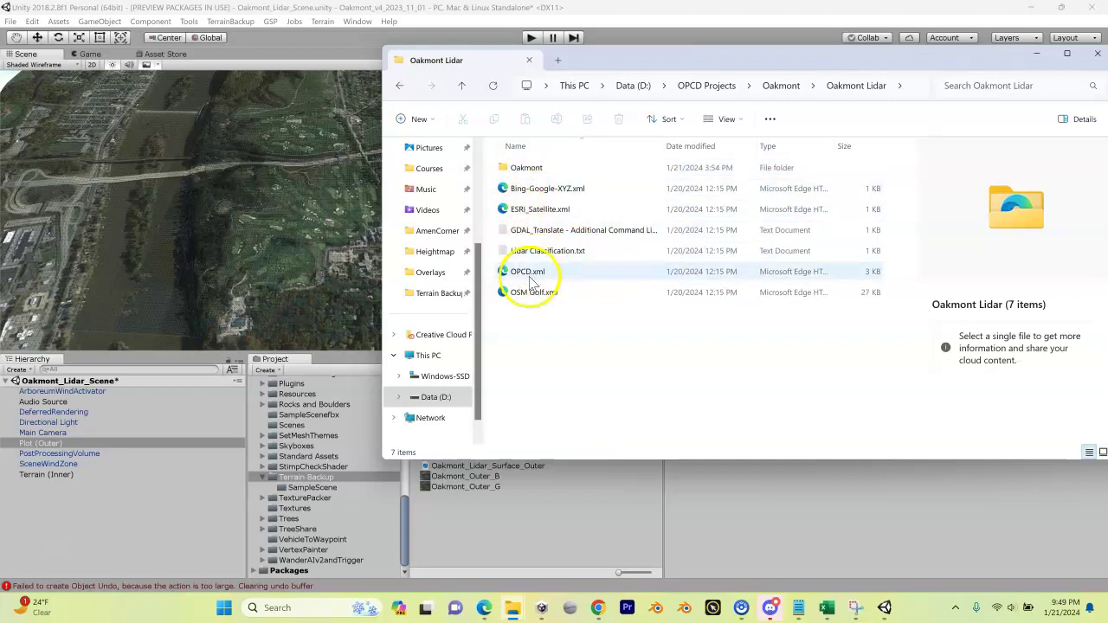
left_click(545, 167)
double_click(545, 167)
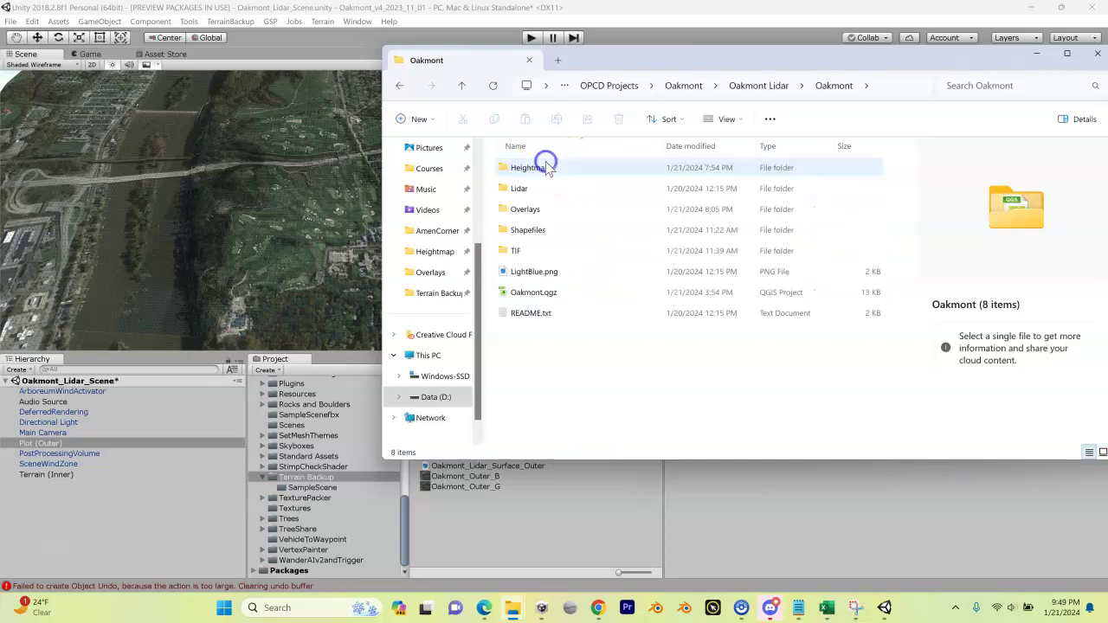
Step: Drag LightBlue.png into Unity's Terrain Backup project folder
left_click(524, 273)
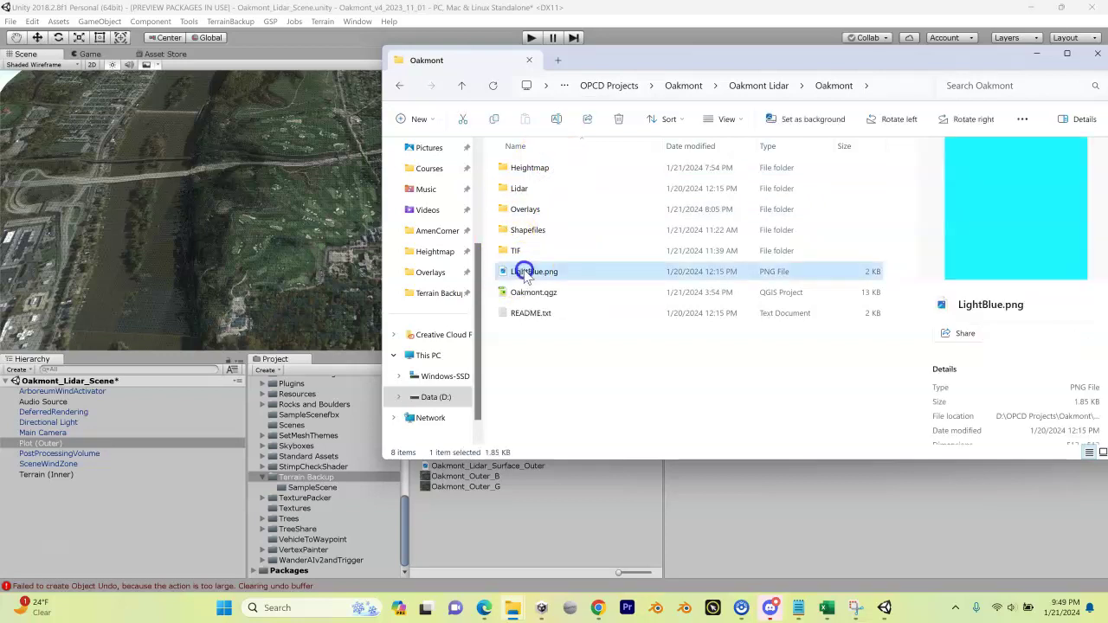
left_click_drag(524, 274, 511, 489)
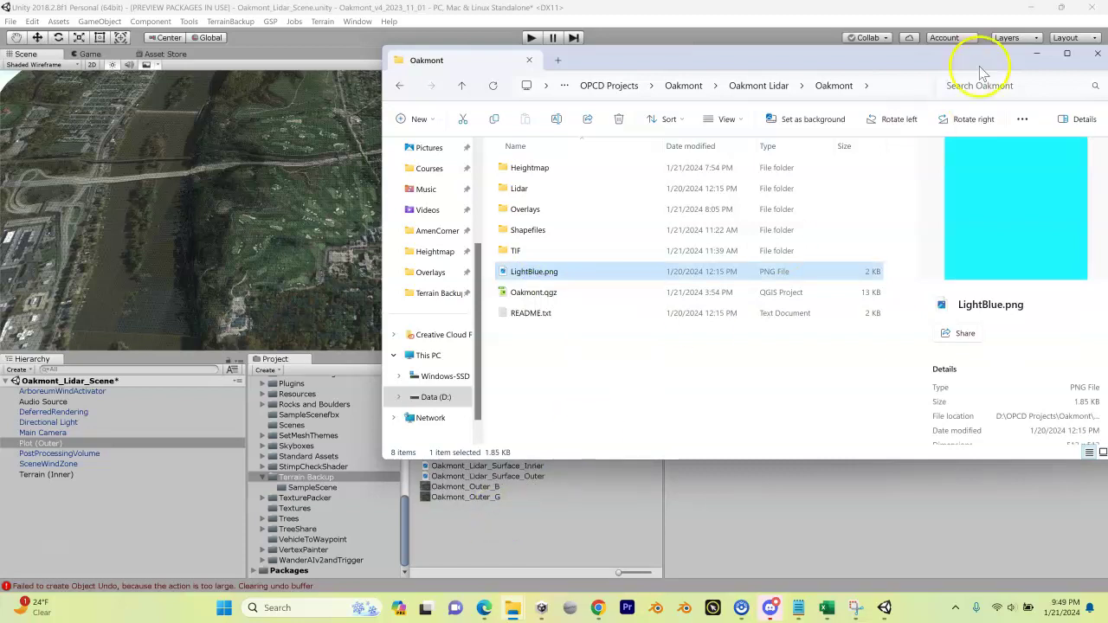
left_click(994, 15)
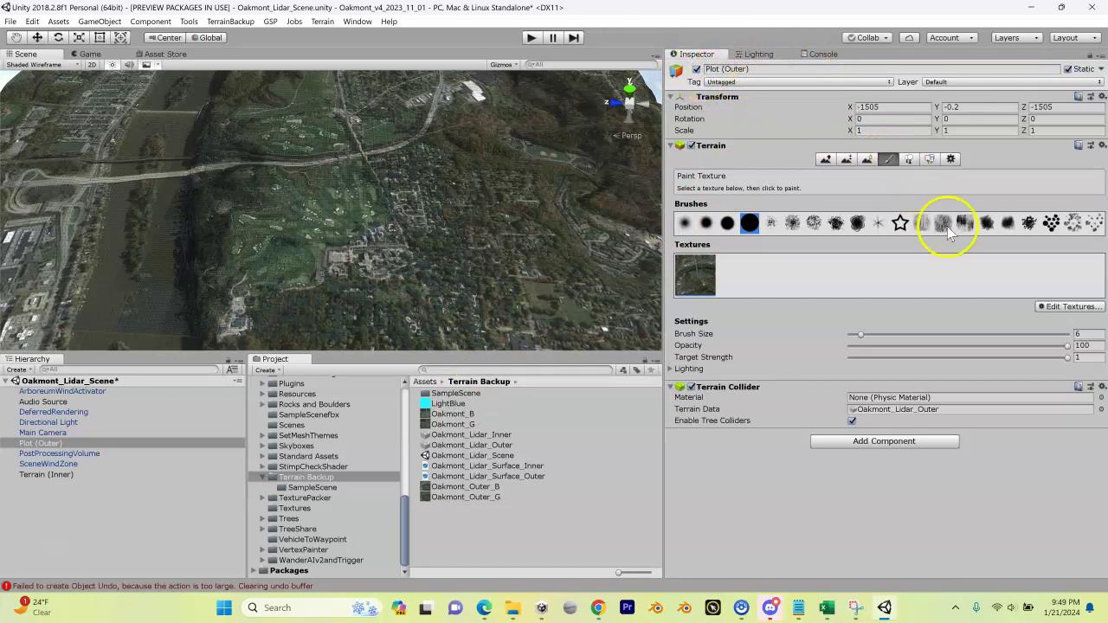
Step: Put LightBlue into the Albedo slot of Plot (Outer)'s terrain texture via Edit Texture
left_click(1072, 306)
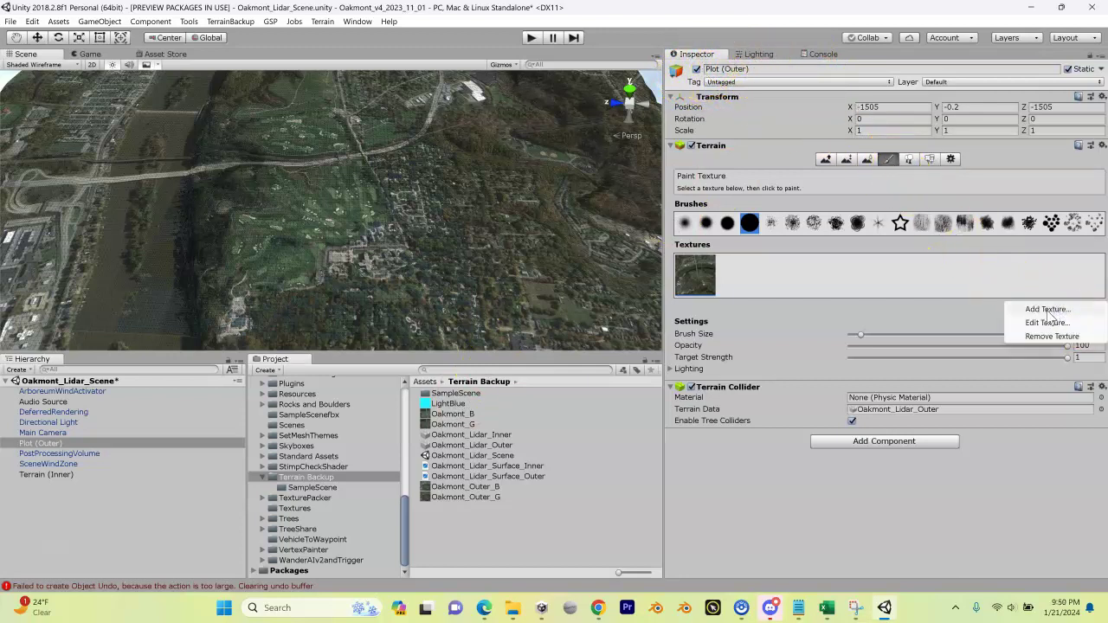
left_click(1047, 309)
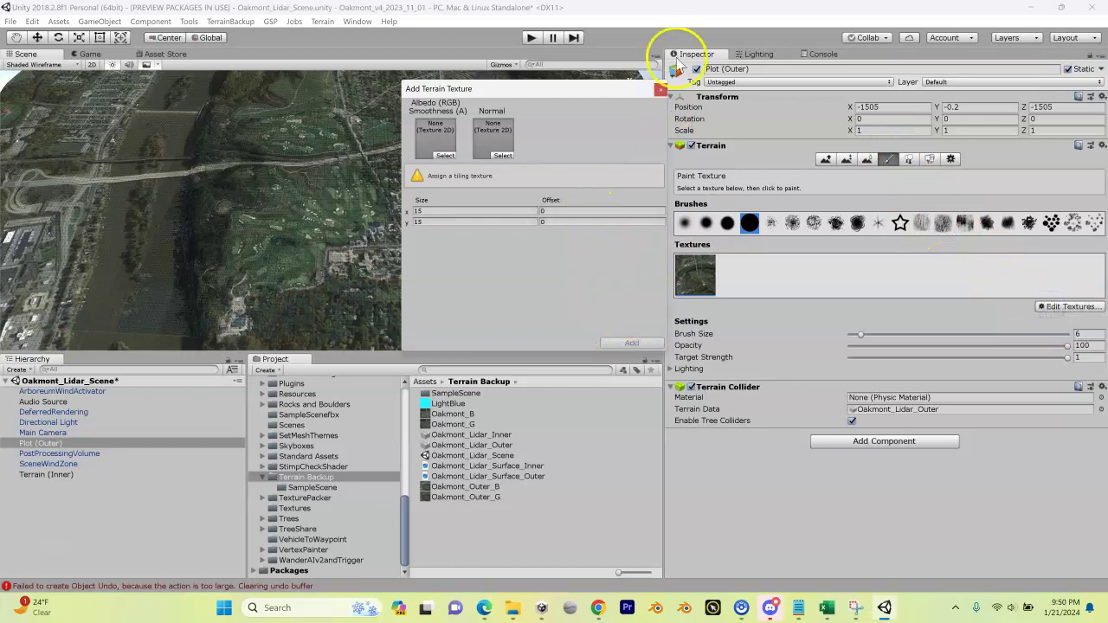
left_click(659, 90)
left_click(1071, 306)
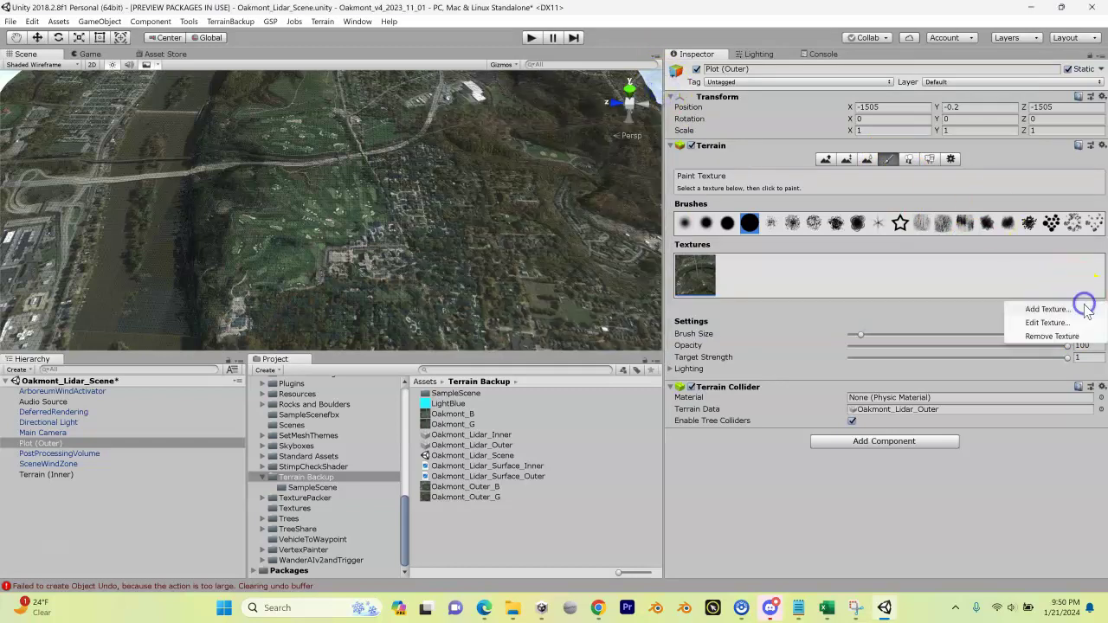
left_click(1060, 323)
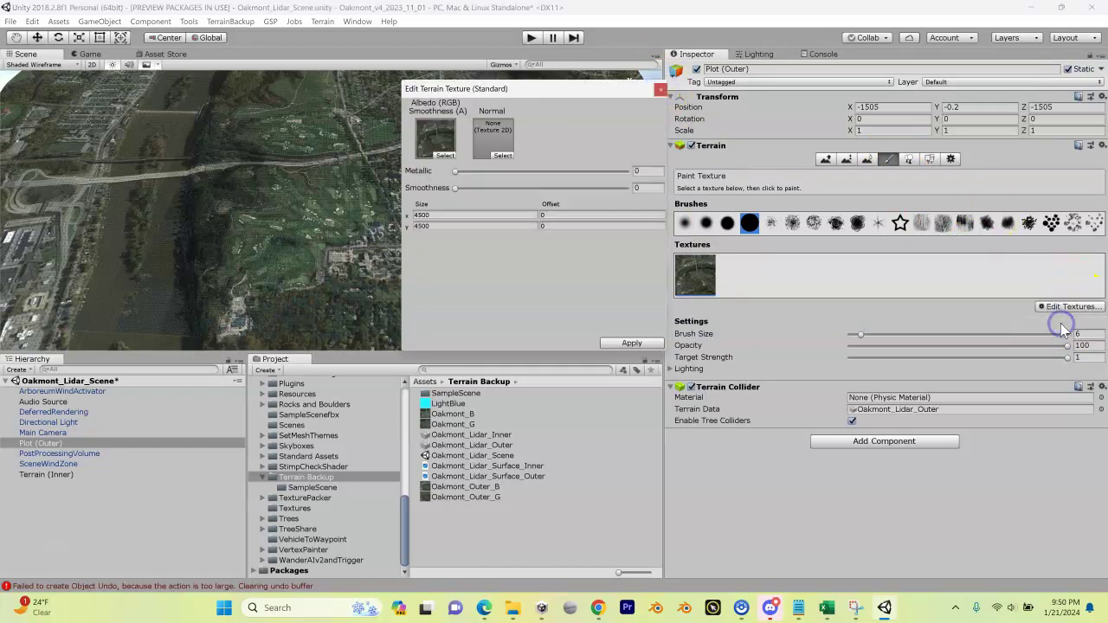
left_click(438, 145)
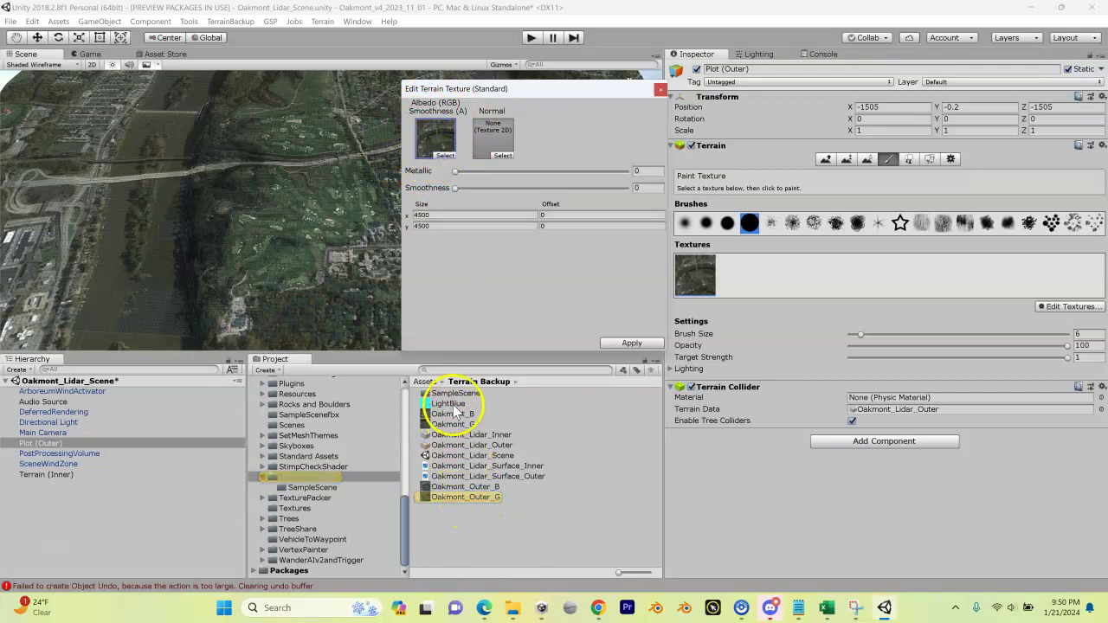
left_click_drag(454, 412, 451, 245)
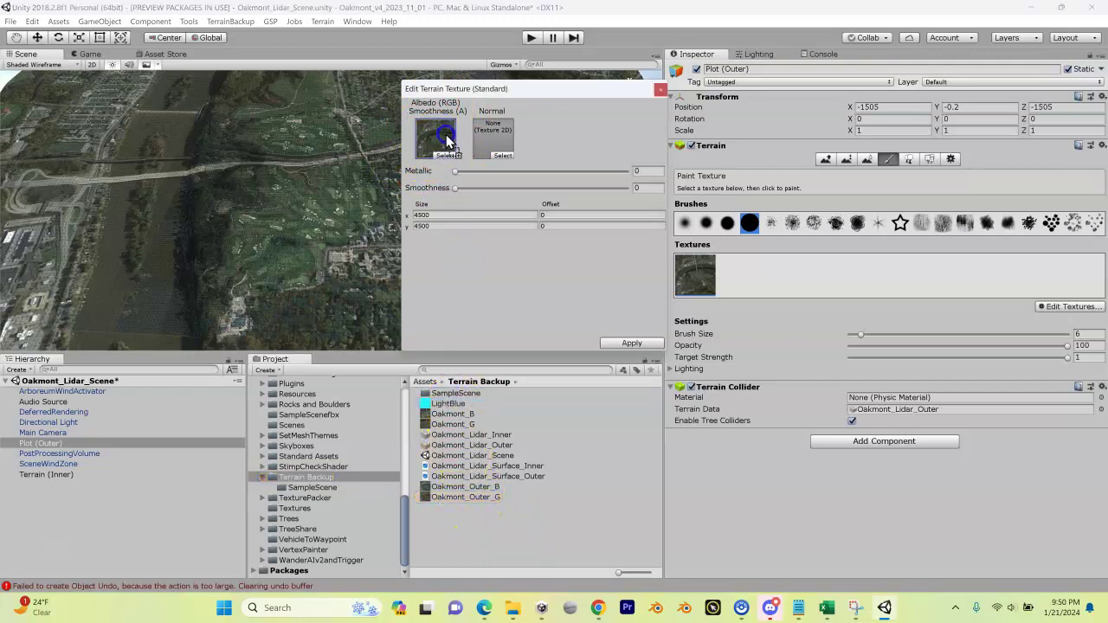
left_click_drag(447, 141, 447, 141)
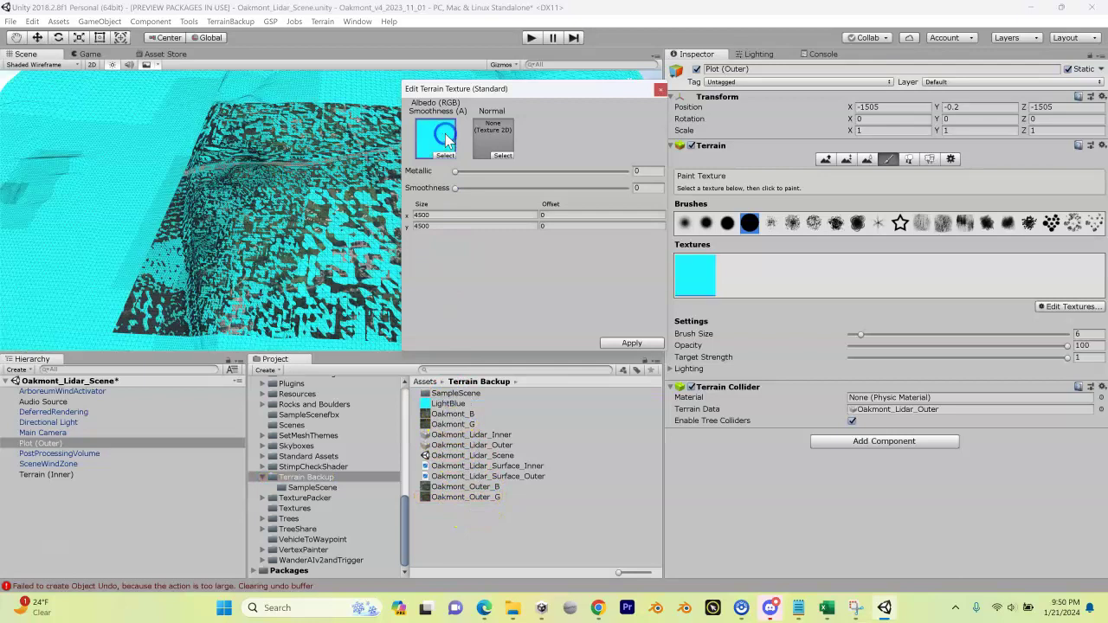
Step: Set Plot (Outer) Position Y to -1 and orbit to inspect the lowered light-blue ground
left_click(660, 89)
mouse_move(452, 154)
left_mouse_down("alt")
mouse_move(433, 158)
mouse_move(452, 157)
left_mouse_up("alt")
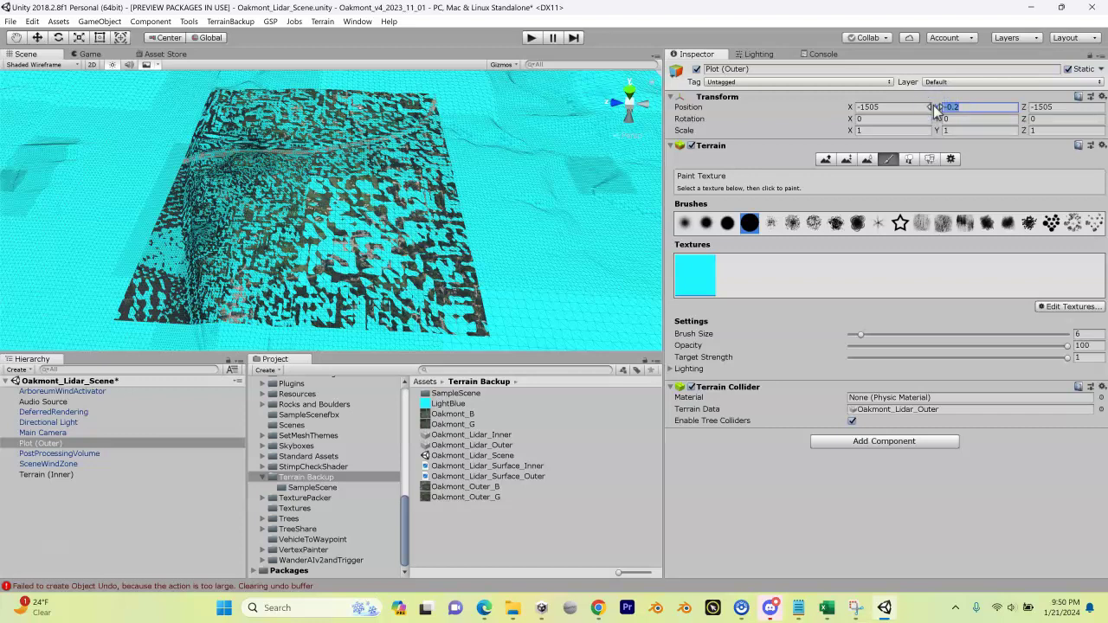
type("-1")
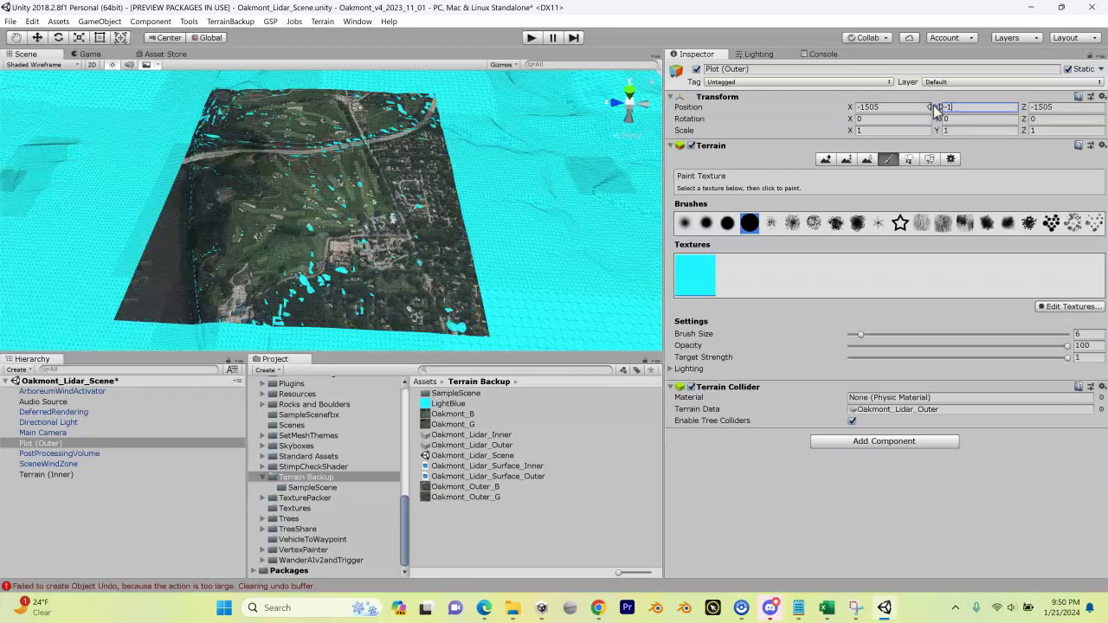
left_click_drag(502, 109, 525, 91, "alt")
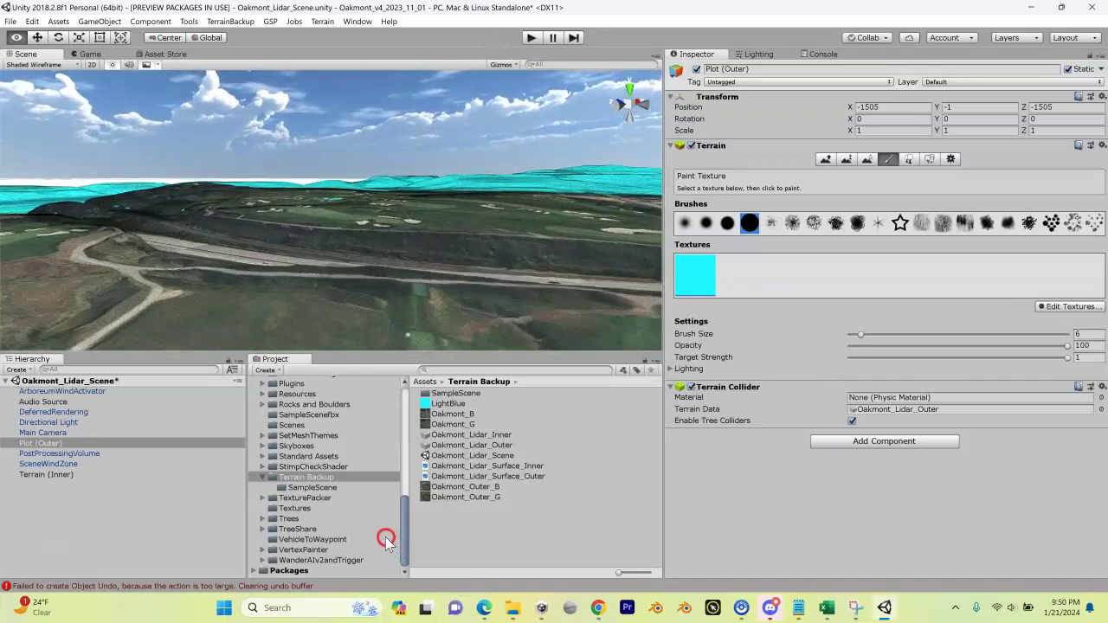
left_click_drag(385, 536, 638, 589, "alt")
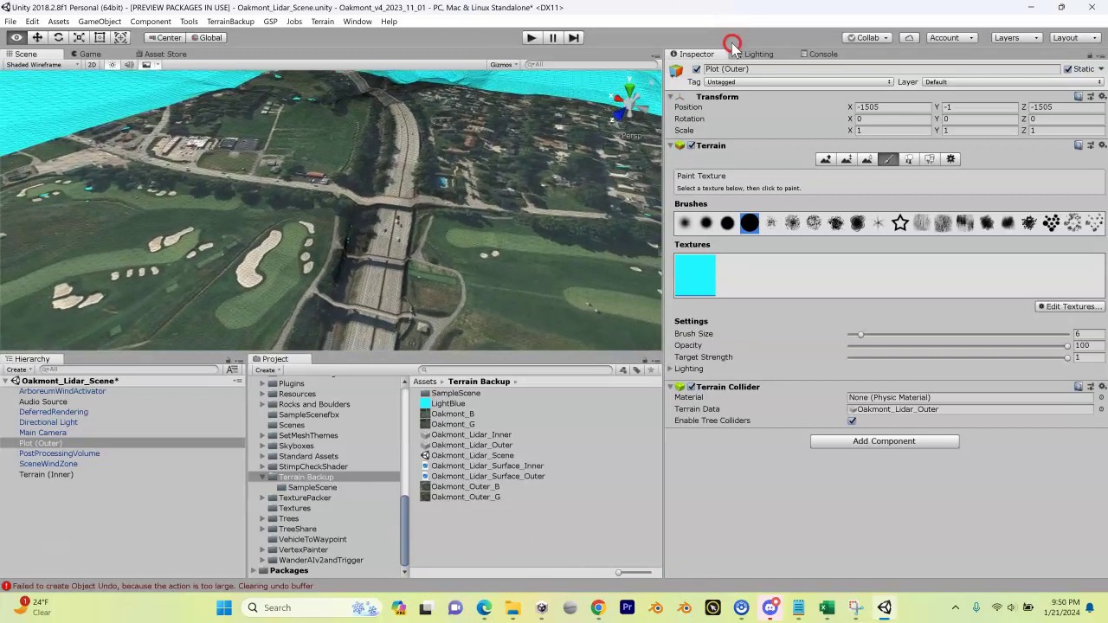
Step: Edit Plot (Outer)'s height and orbit over the golf course to check the cyan hills
left_click_drag(730, 33, 927, 44, "alt")
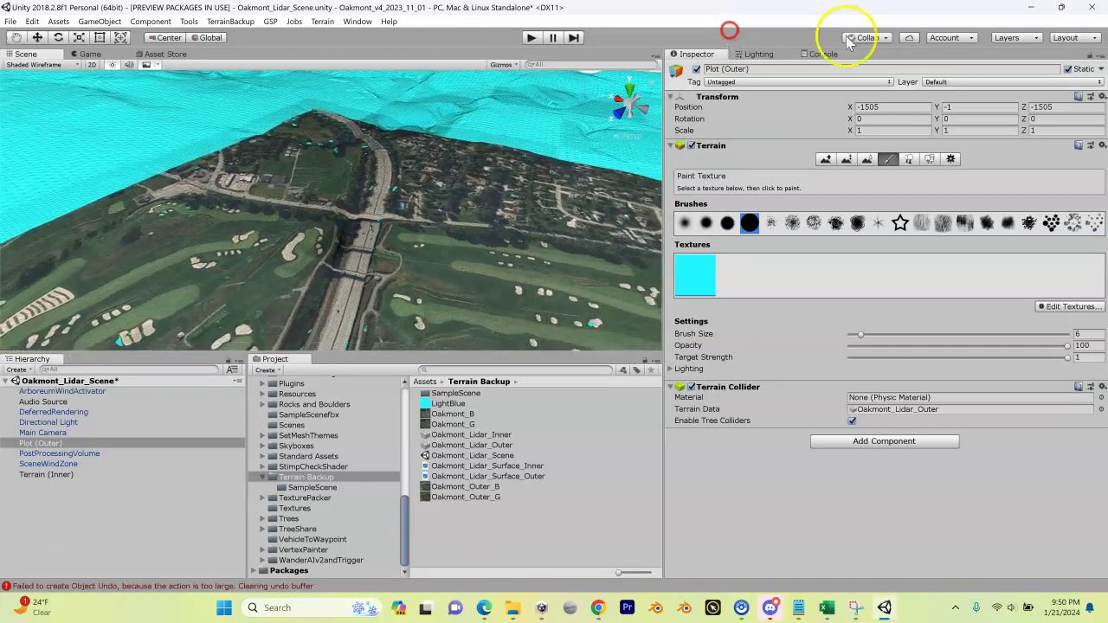
left_click(950, 109)
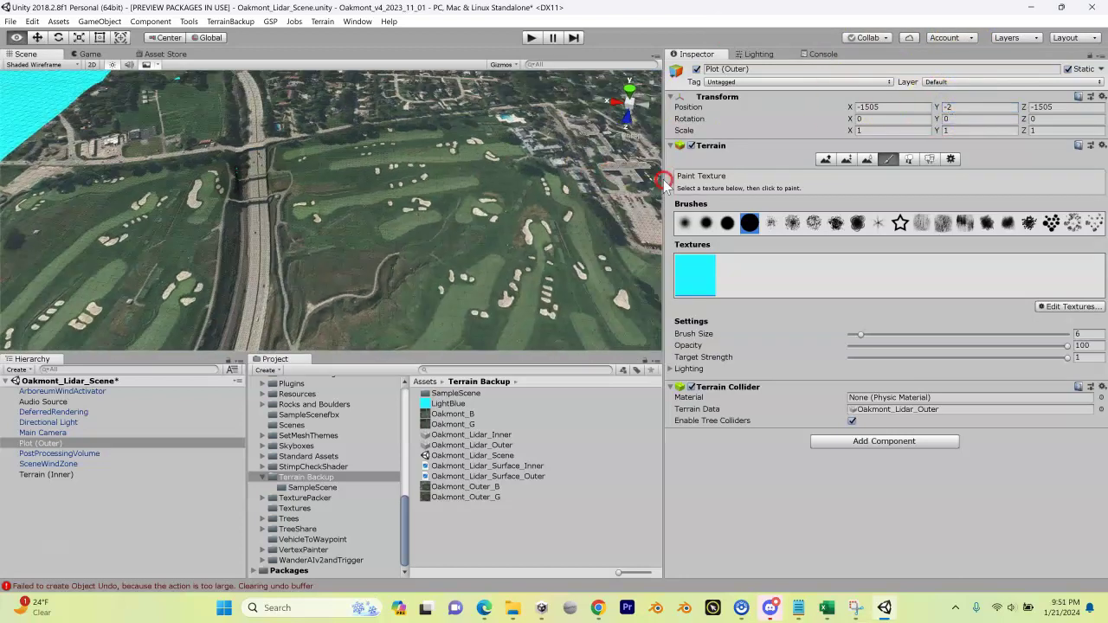
left_click_drag(784, 166, 1011, 163, "alt")
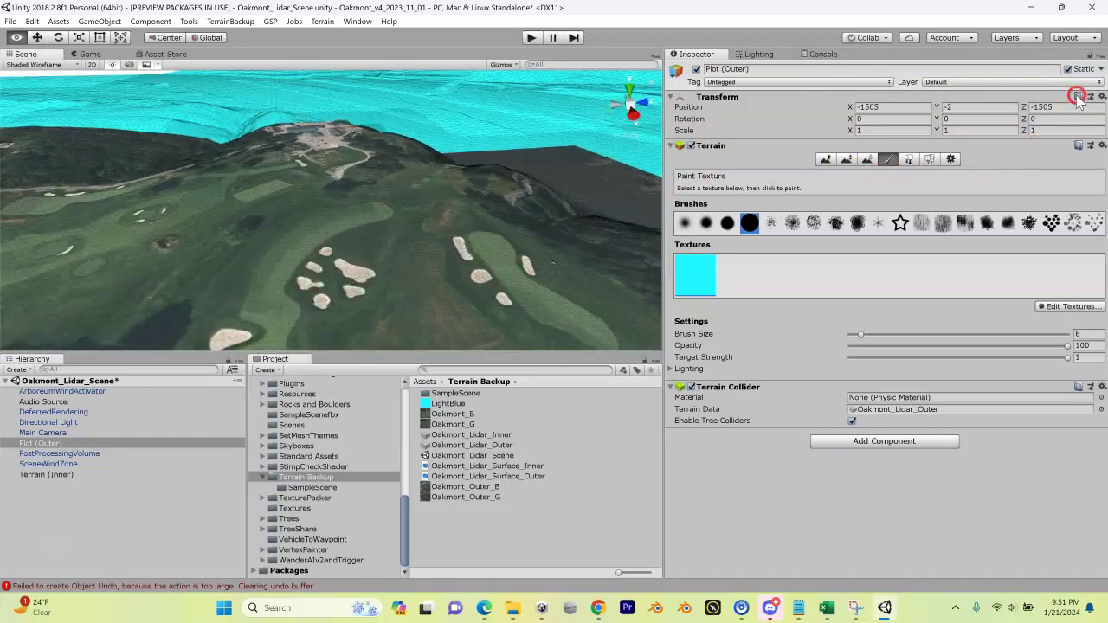
left_click_drag(1071, 62, 558, 10, "alt")
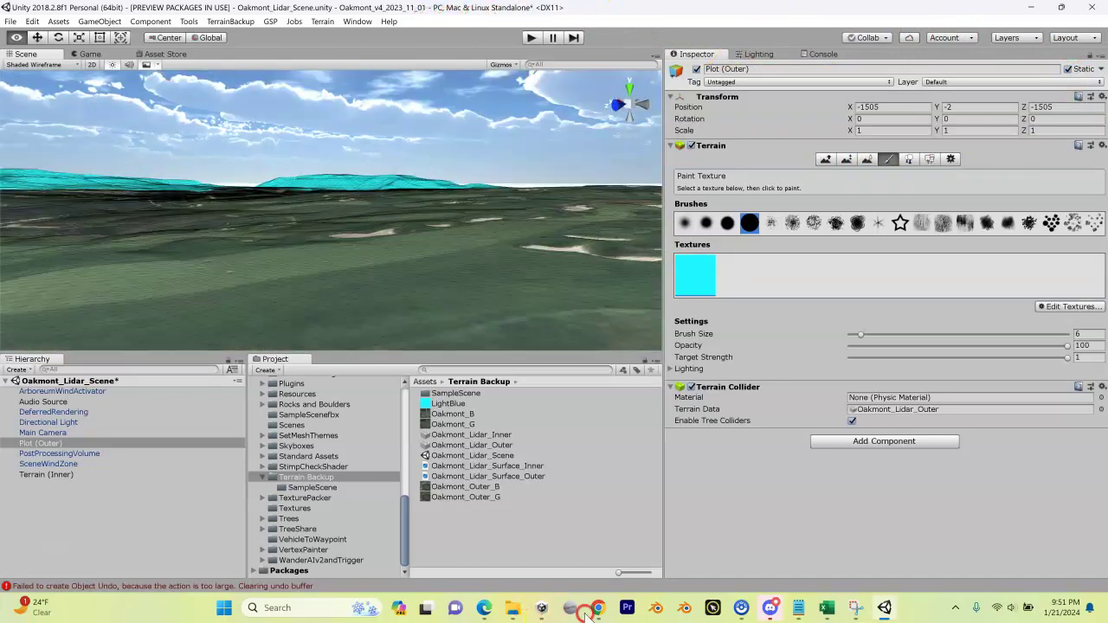
left_click_drag(868, 41, 1096, 95, "alt")
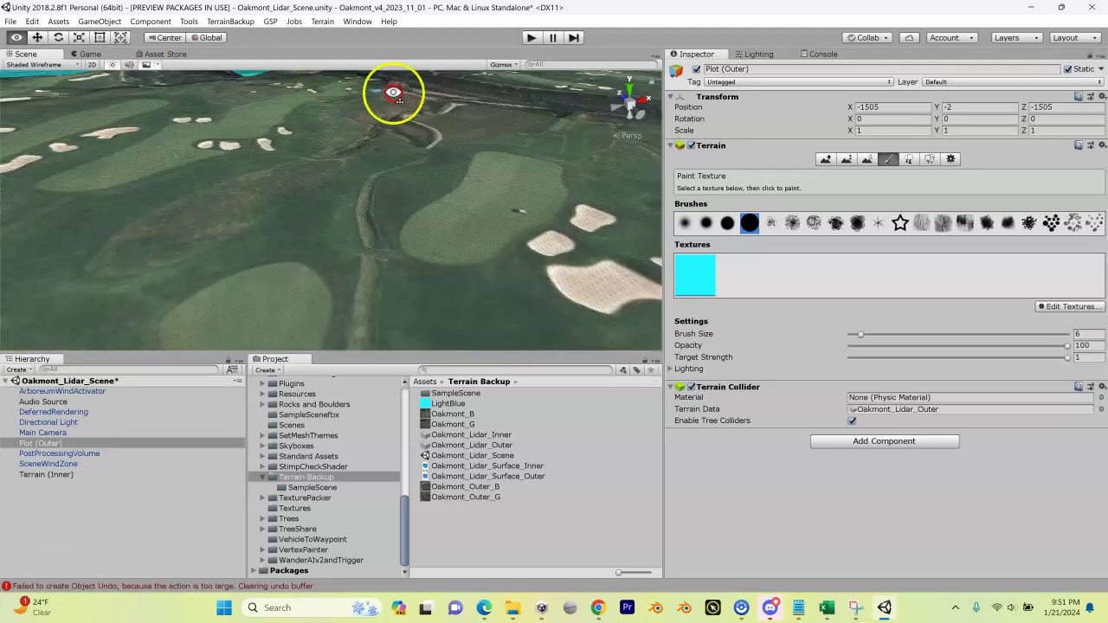
left_click_drag(393, 93, 524, 98, "alt")
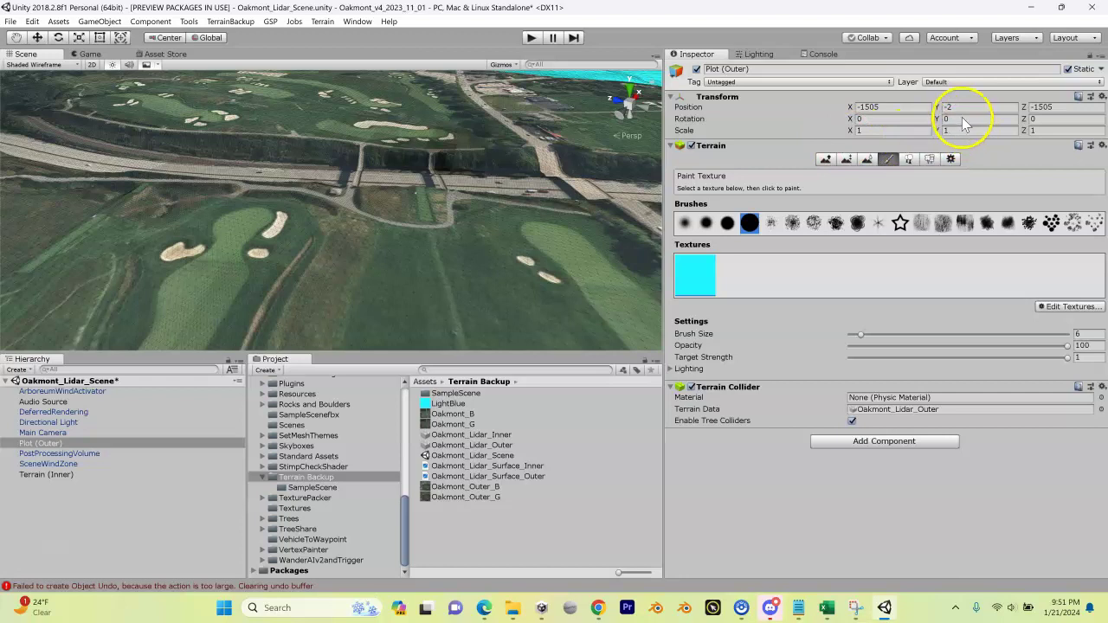
left_click_drag(425, 129, 552, 97, "alt")
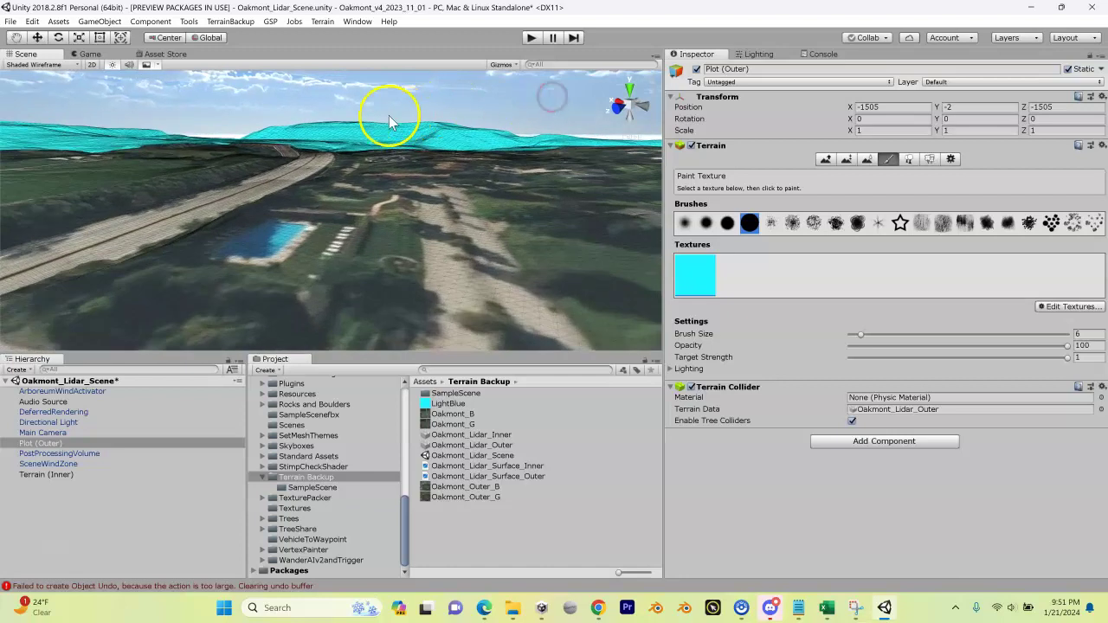
Step: Try Position Y -10, then settle on -2 for Plot (Outer)
left_click(948, 107)
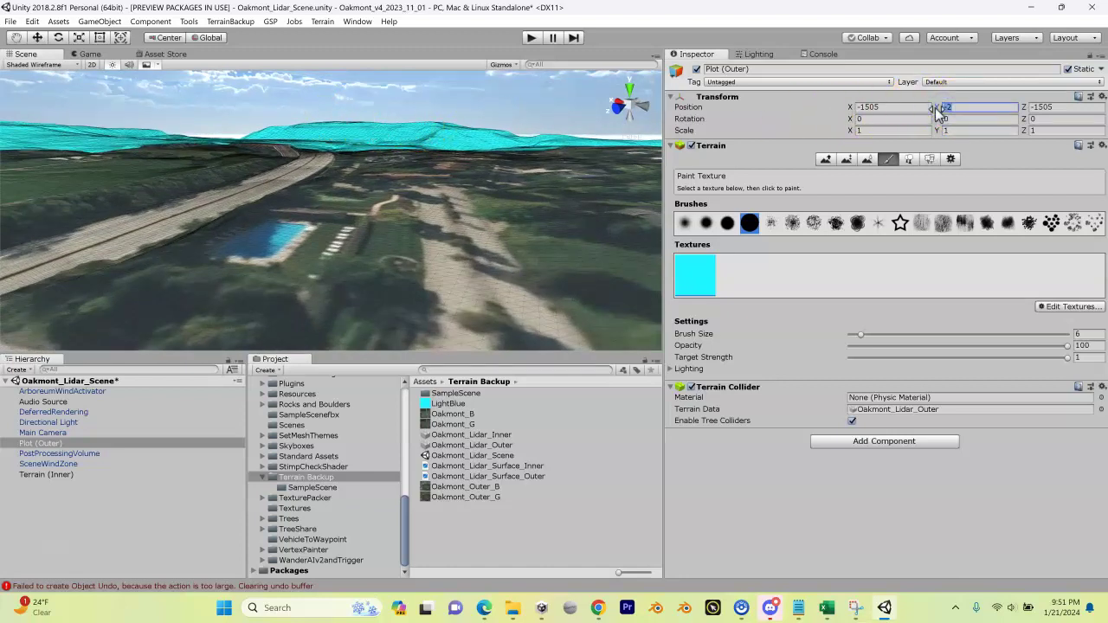
type("-10")
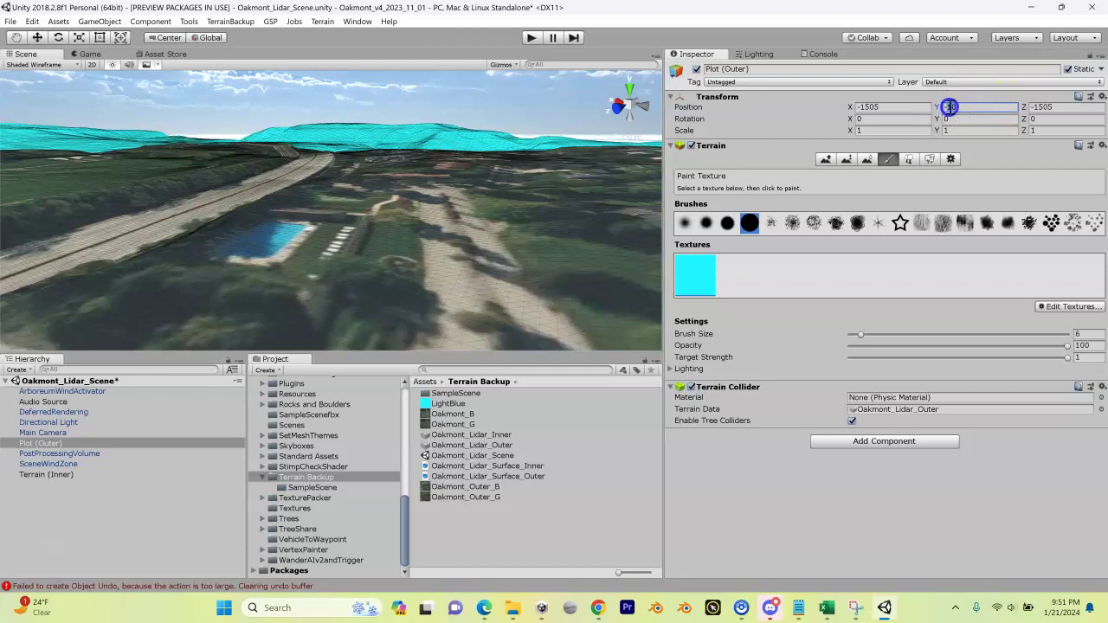
type("-2")
left_click(852, 119)
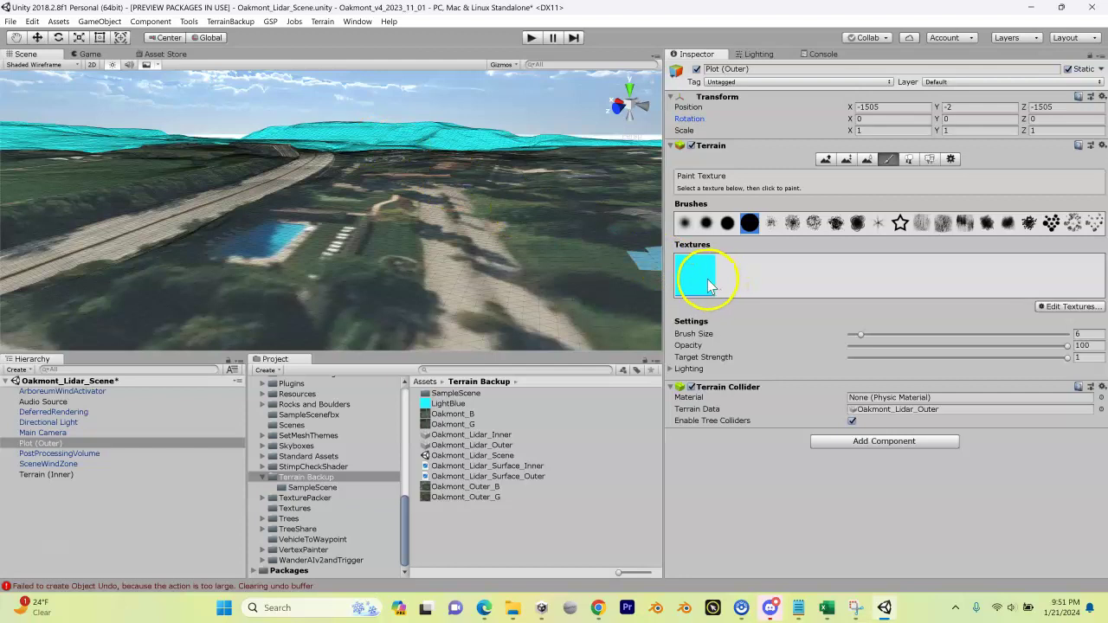
Step: Replace the outer terrain's LightBlue albedo with the Oakmont_Outer_G satellite texture
left_click(1053, 308)
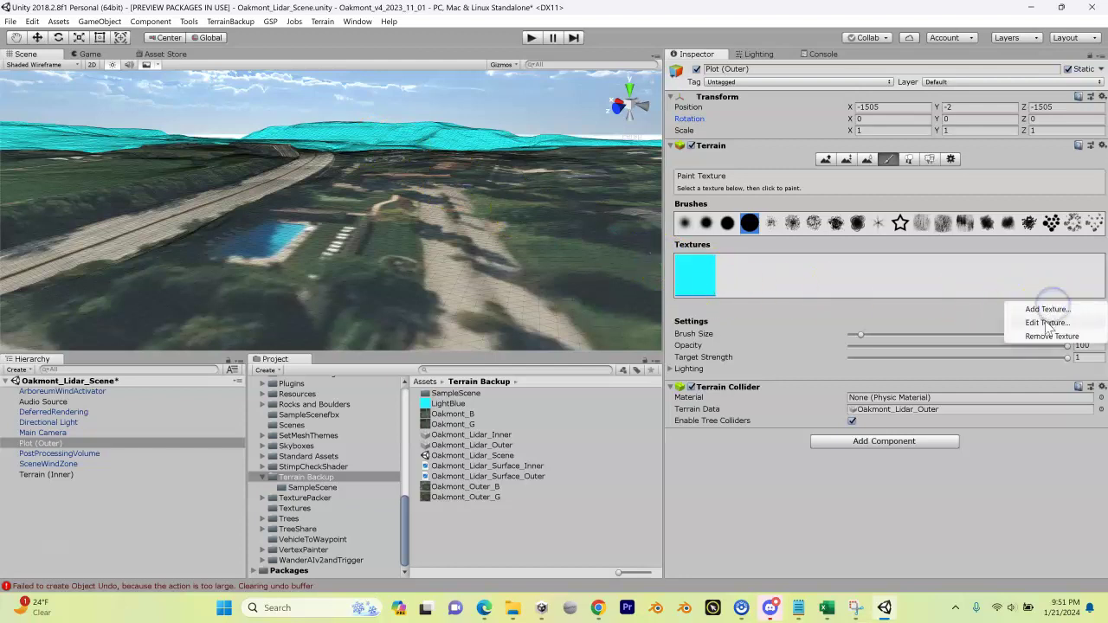
left_click(1045, 322)
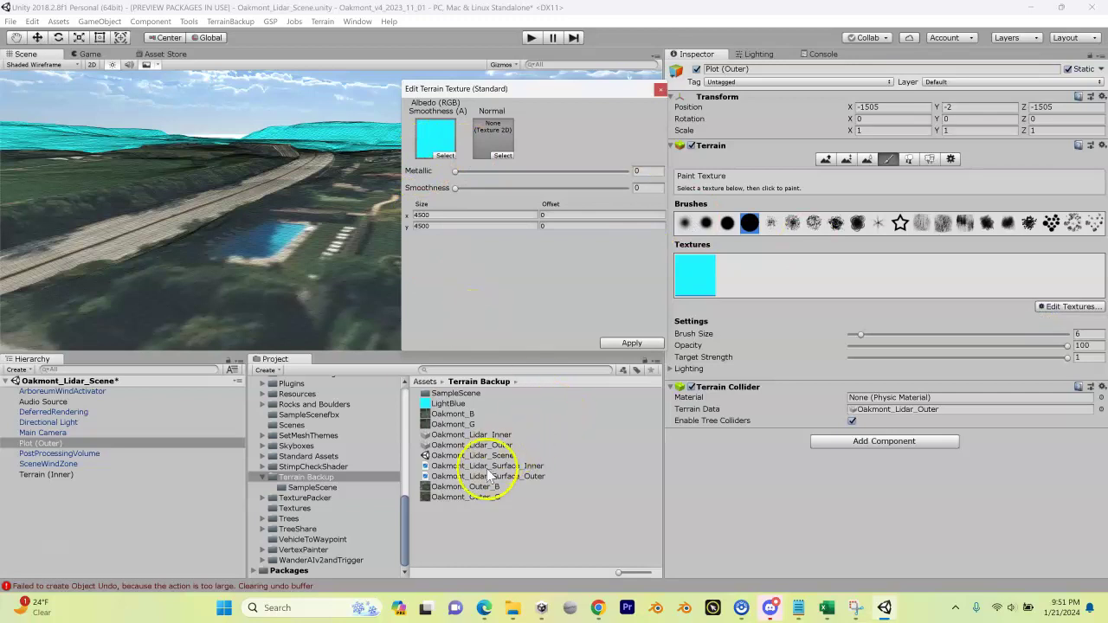
left_click_drag(478, 499, 427, 152)
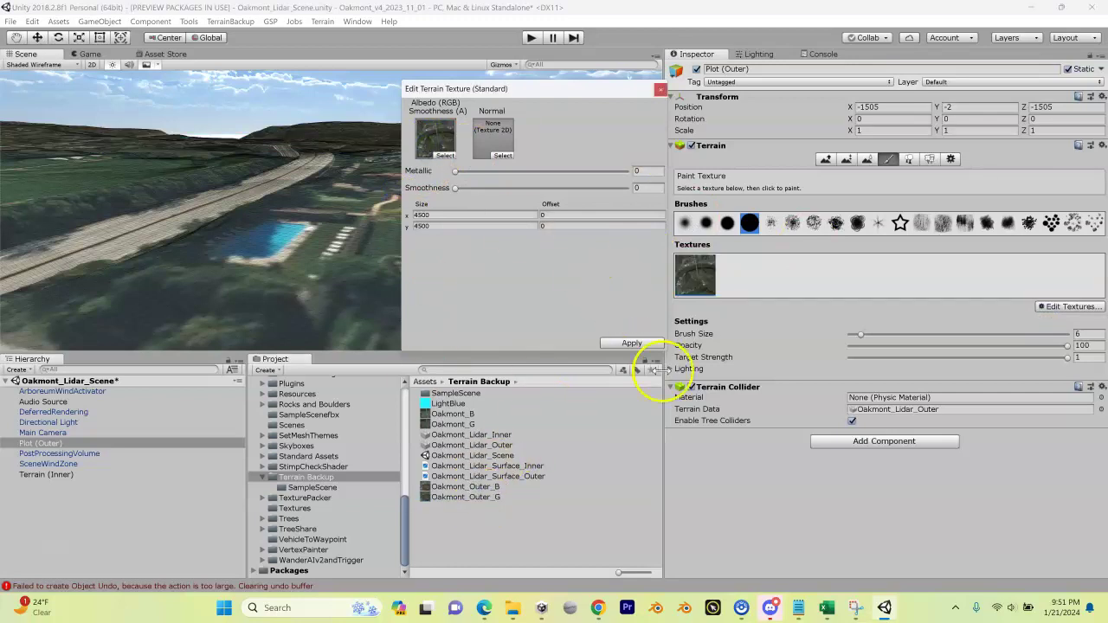
left_click(633, 342)
Step: Verify the surrounding hills show aerial imagery toward the highway, then save the scene
mouse_move(458, 193)
left_mouse_down("alt")
mouse_move(193, 148)
mouse_move(1096, 143)
mouse_move(50, 148)
mouse_move(717, 175)
mouse_move(302, 165)
mouse_move(504, 178)
mouse_move(391, 164)
mouse_move(425, 248)
mouse_move(435, 173)
mouse_move(475, 139)
left_mouse_up("alt")
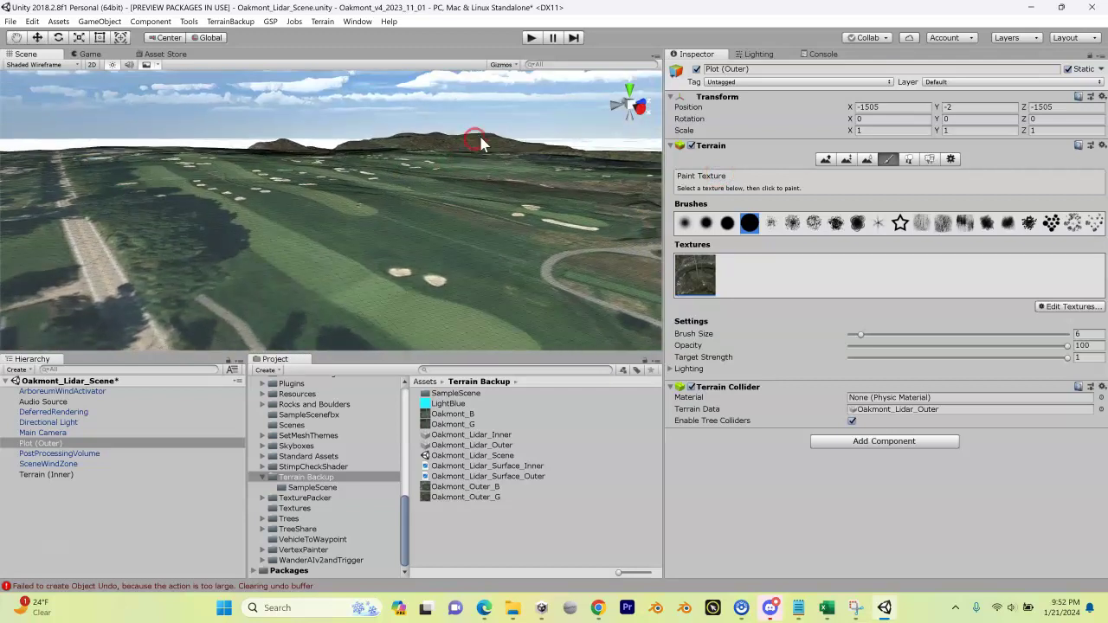
left_click_drag(366, 144, 468, 192, "alt")
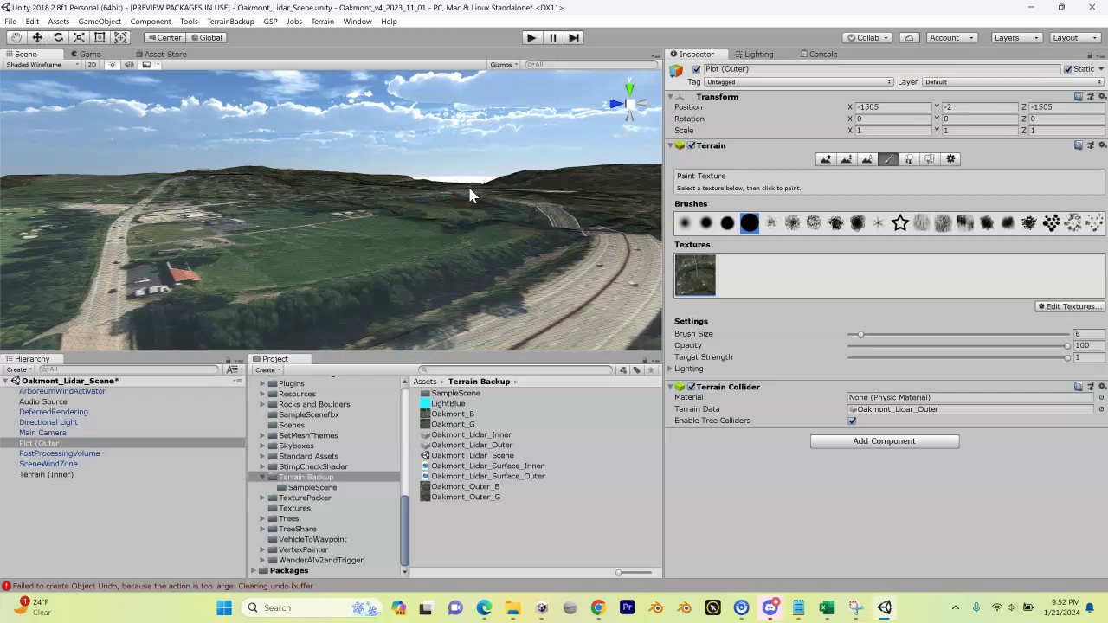
left_click(11, 21)
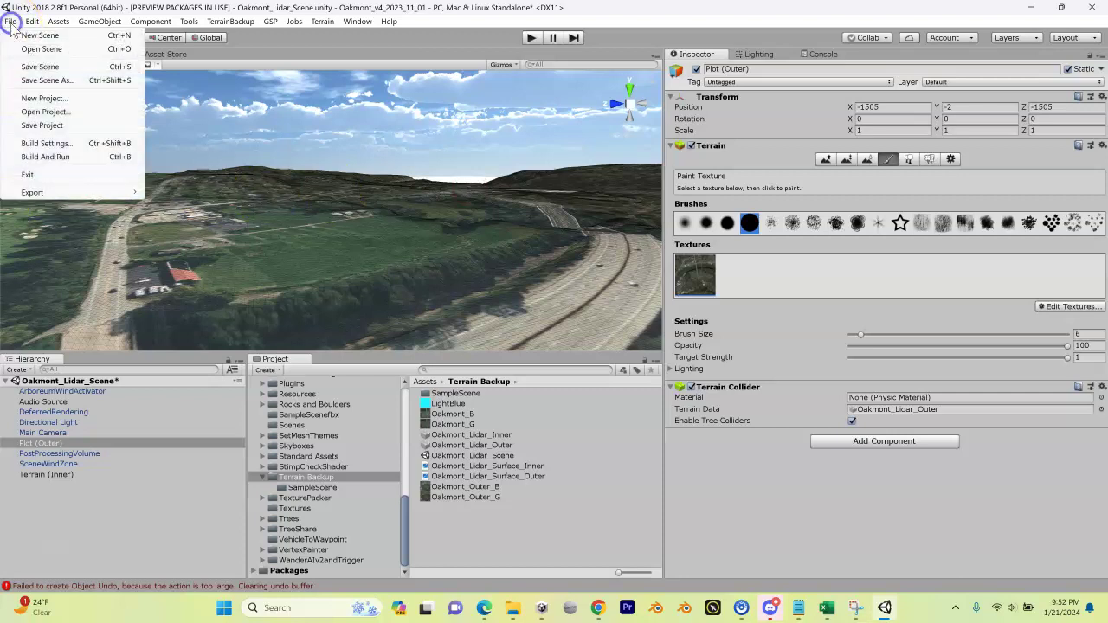
left_click(39, 67)
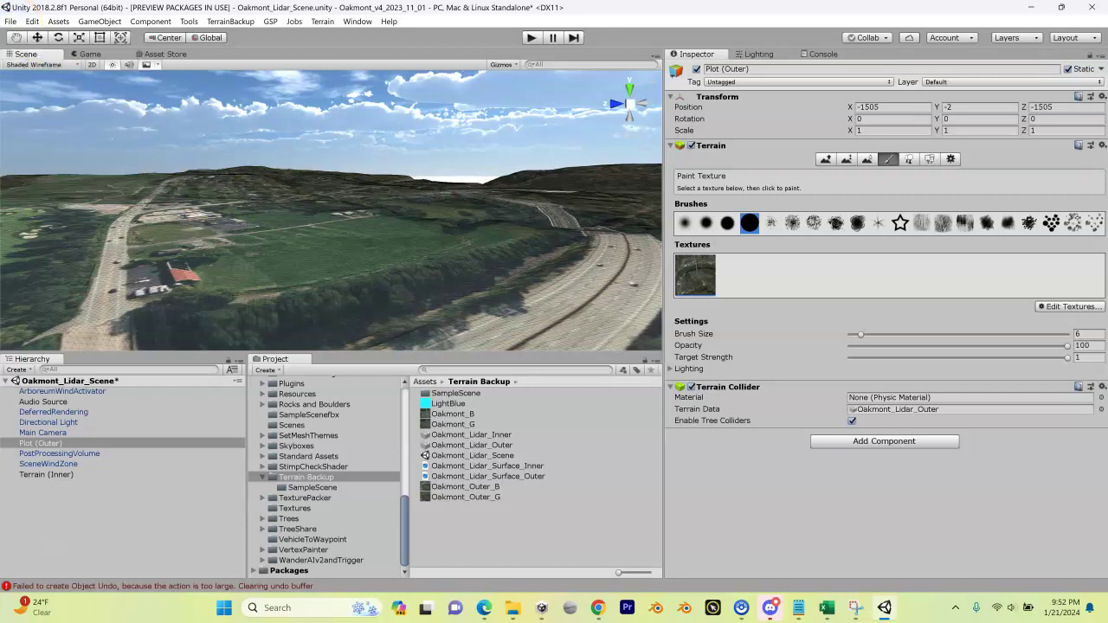